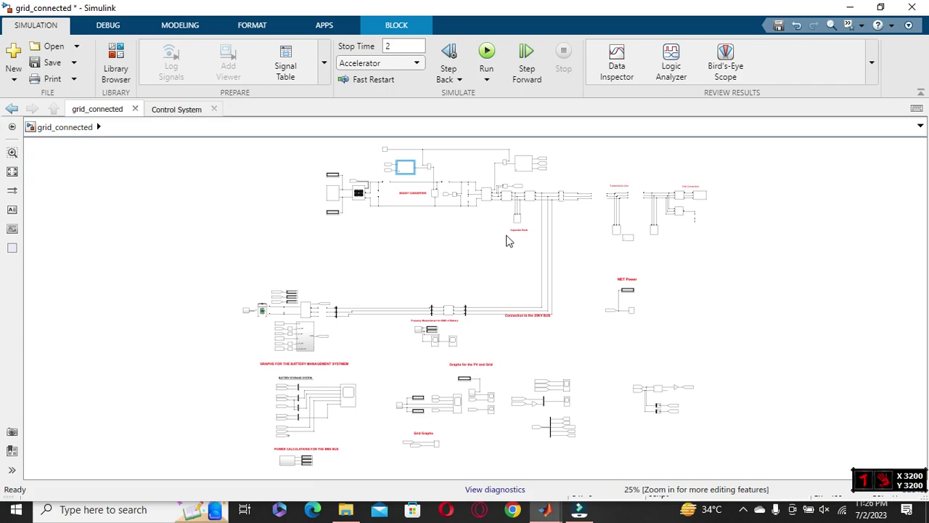
# Look over the grid_connected model, from the boost converter and utility grid down to the battery system and graph sections.
pyautogui.scroll(3, 520, 179)
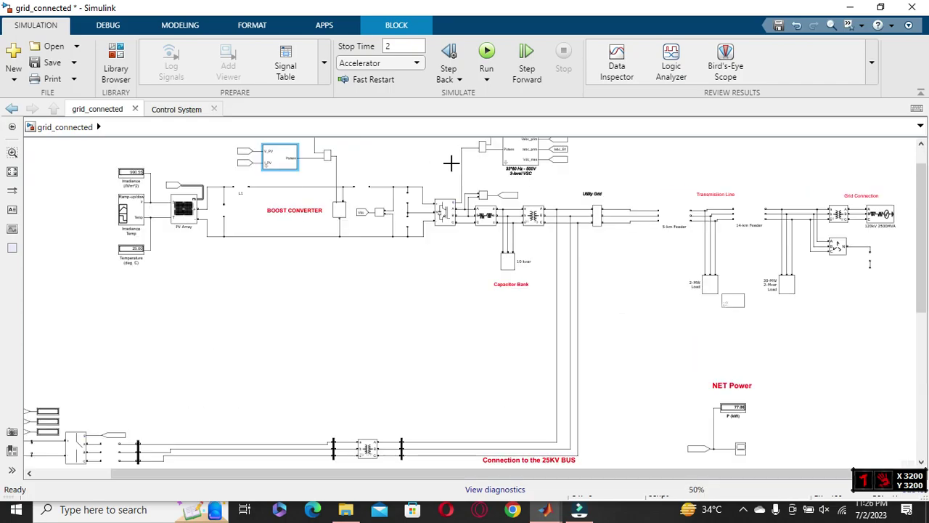
pyautogui.scroll(1, 317, 220)
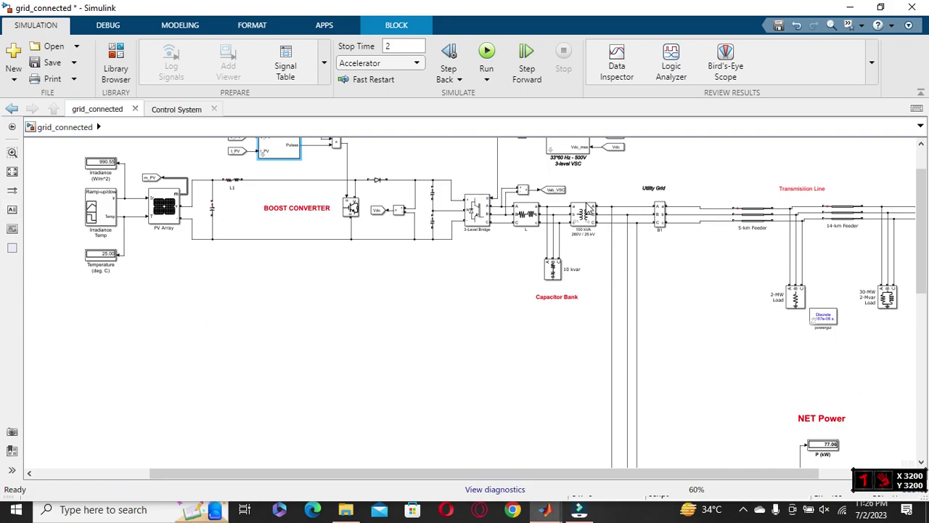
pyautogui.moveTo(924, 192); pyautogui.dragTo(924, 312)
pyautogui.moveTo(544, 476); pyautogui.dragTo(419, 477)
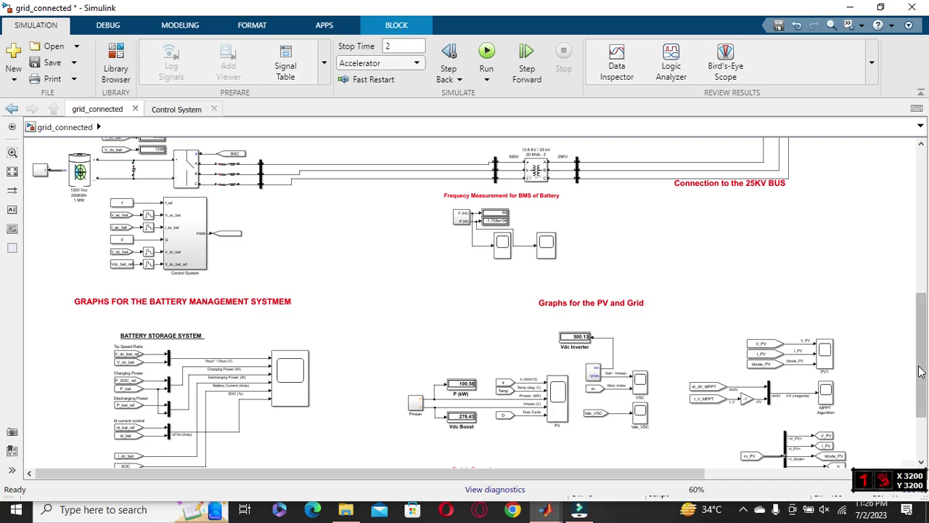
pyautogui.moveTo(924, 319); pyautogui.dragTo(925, 164)
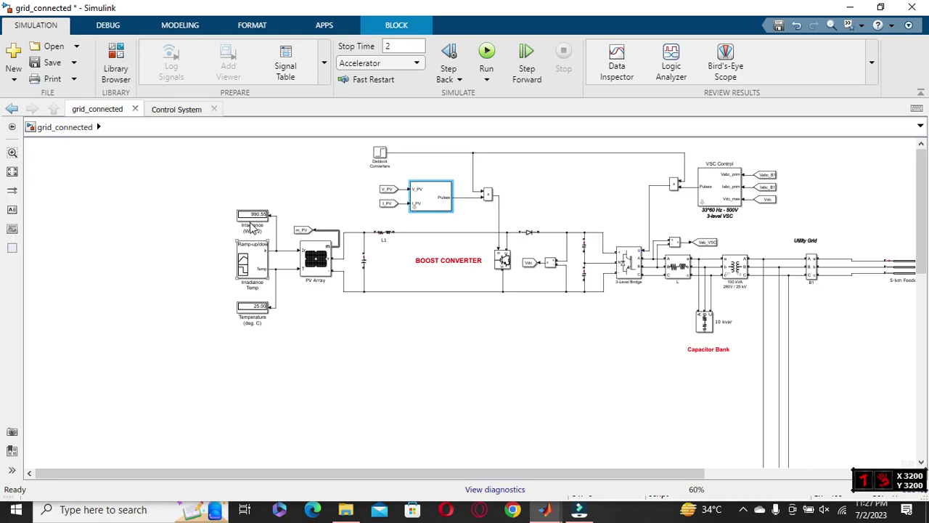
# Examine the Ir and Temp signal profiles of the Irradiance Temp block in Signal Builder, and close it.
pyautogui.click(245, 265)
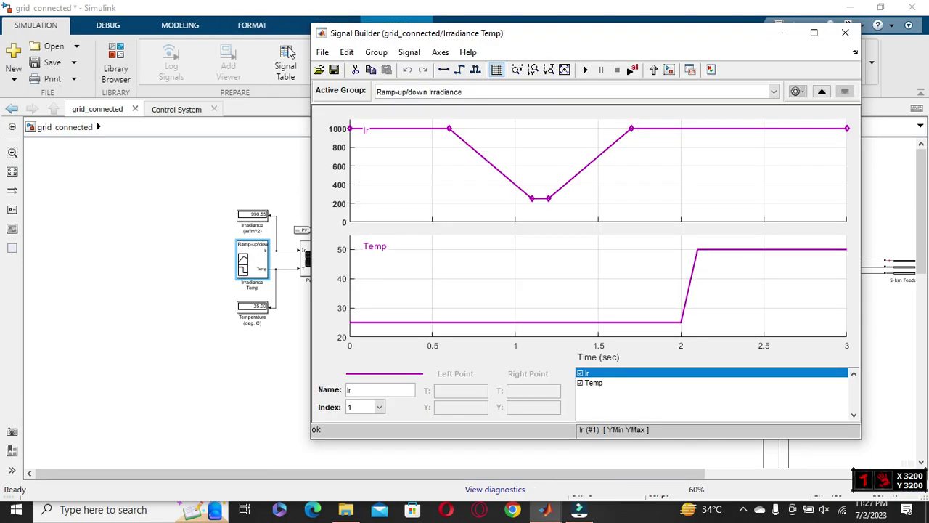
pyautogui.moveTo(501, 32); pyautogui.dragTo(393, 40)
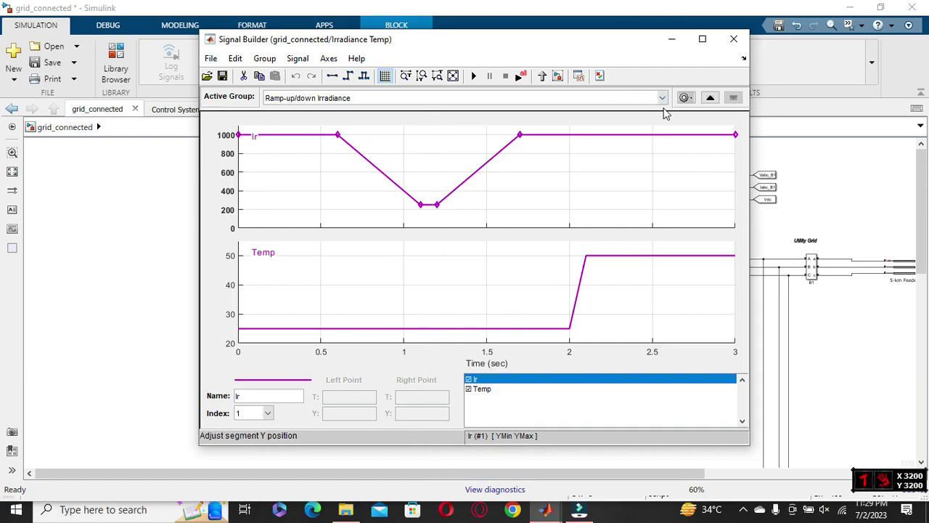
pyautogui.click(733, 38)
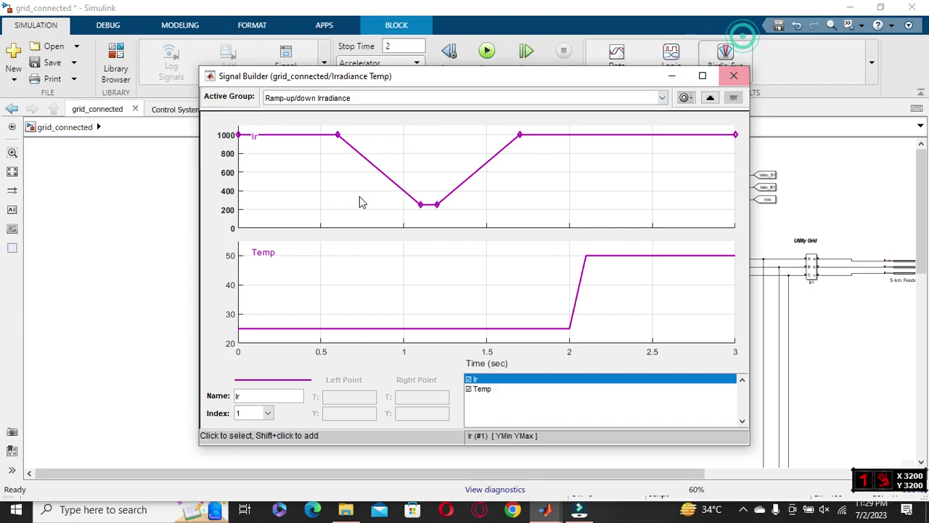
# Open the PV Array block's parameters and examine its array data and module data.
pyautogui.scroll(4, 313, 256)
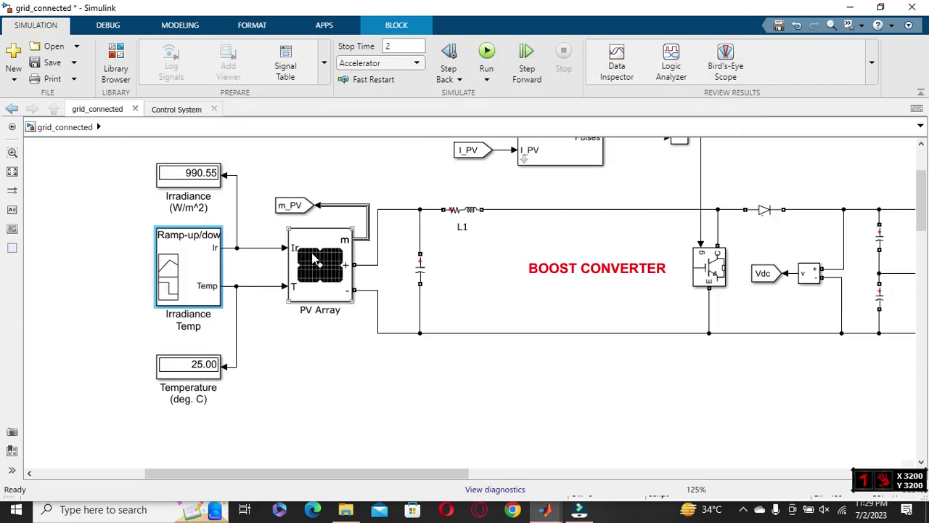
pyautogui.scroll(1, 313, 251)
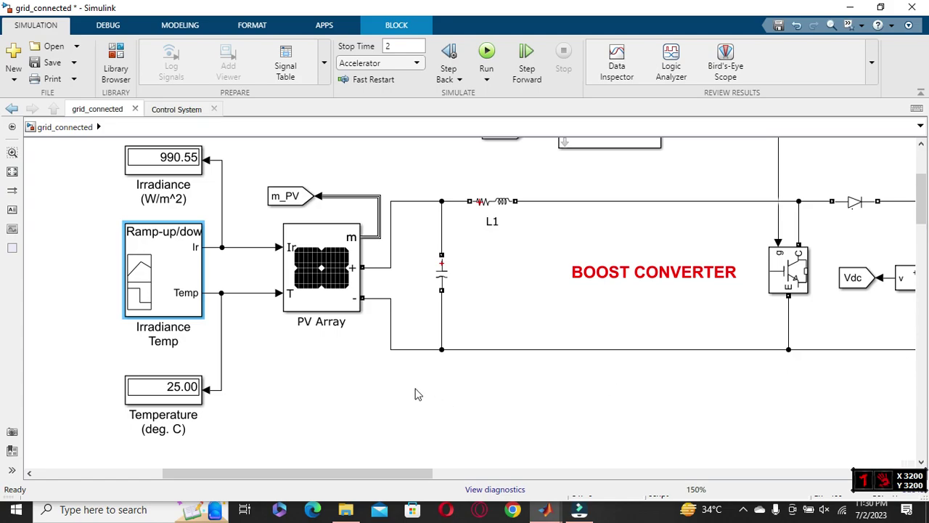
pyautogui.click(306, 283)
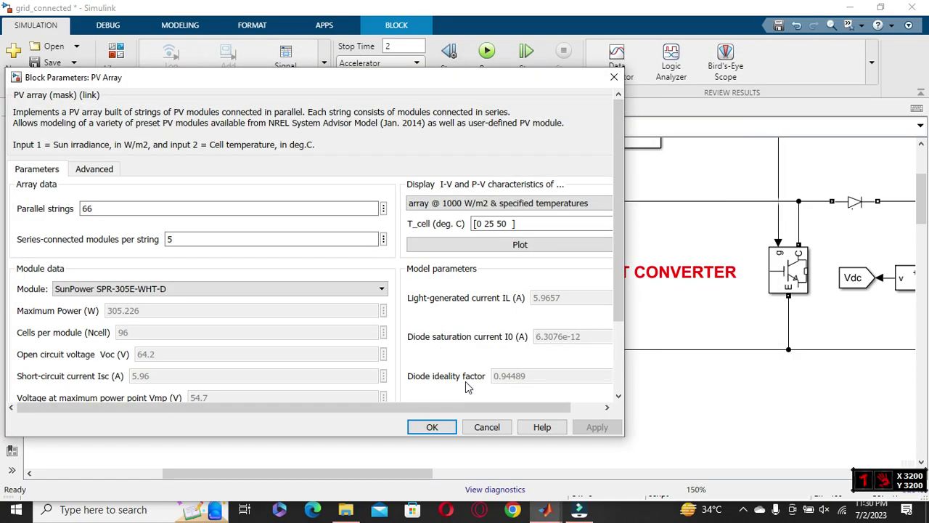
pyautogui.moveTo(235, 79); pyautogui.dragTo(408, 57)
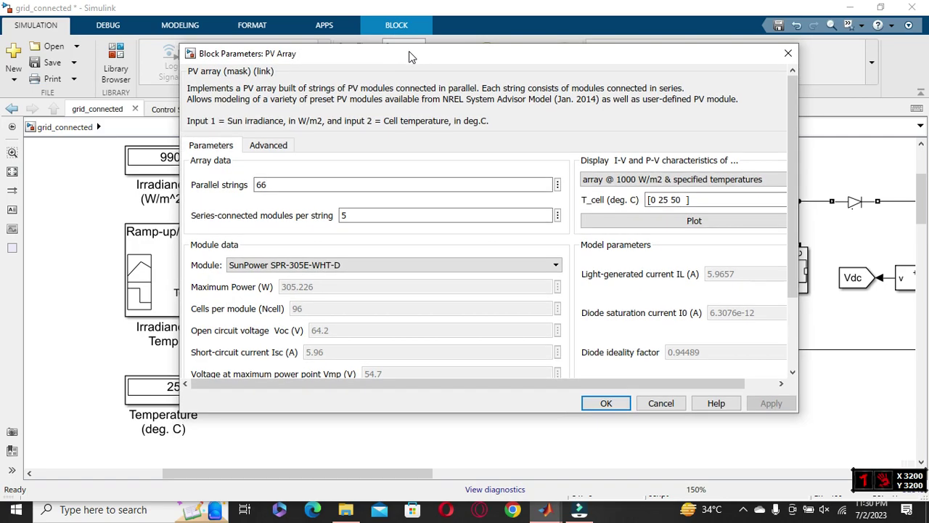
pyautogui.scroll(-1, 380, 285)
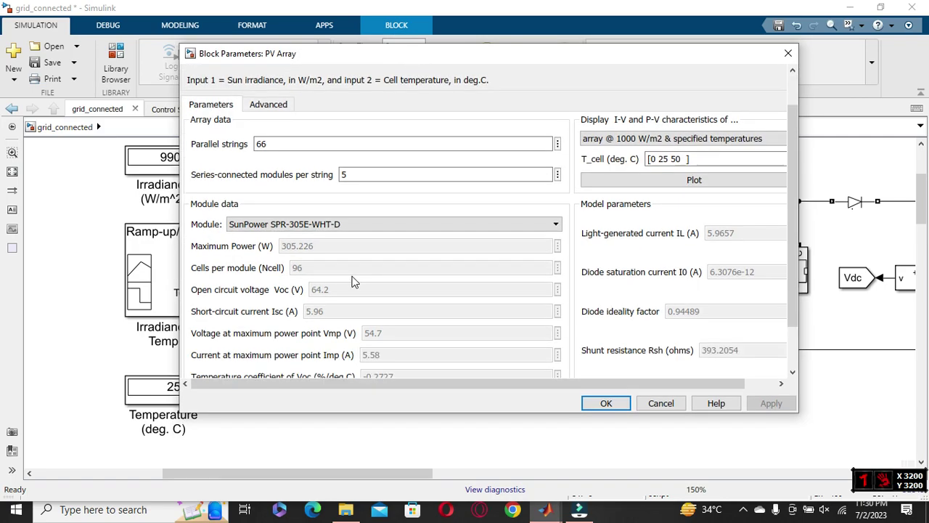
# Browse the preset PV modules available for the array, keeping SunPower SPR-305E-WHT-D as the selected module.
pyautogui.click(336, 225)
pyautogui.scroll(-8, 347, 318)
pyautogui.scroll(10, 291, 297)
pyautogui.scroll(3, 311, 297)
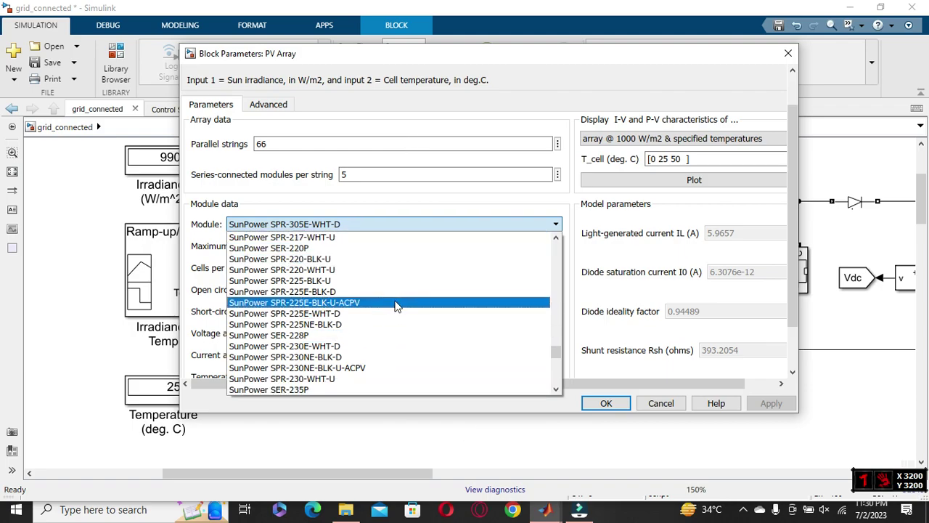
pyautogui.click(337, 199)
pyautogui.click(457, 217)
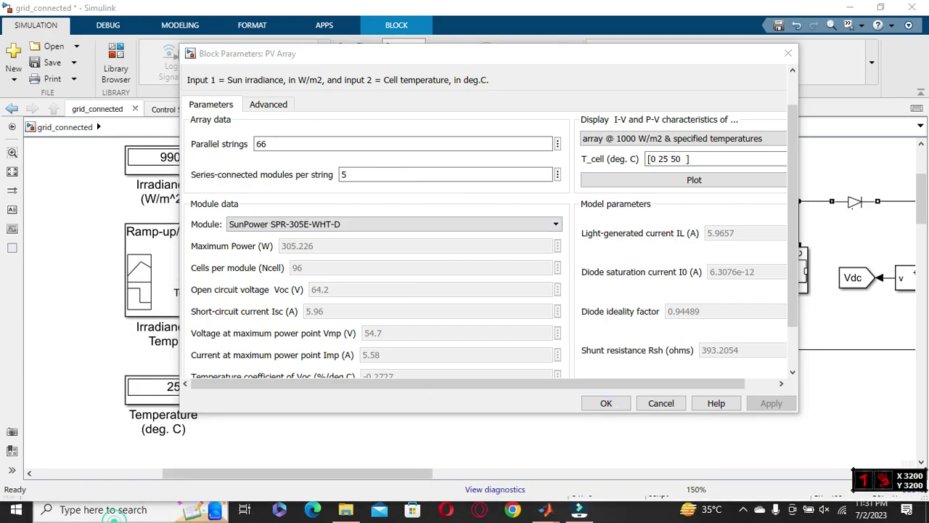
# Open Calculator beside the PV Array parameters and enter 305 as the module's maximum power.
pyautogui.write('cal')
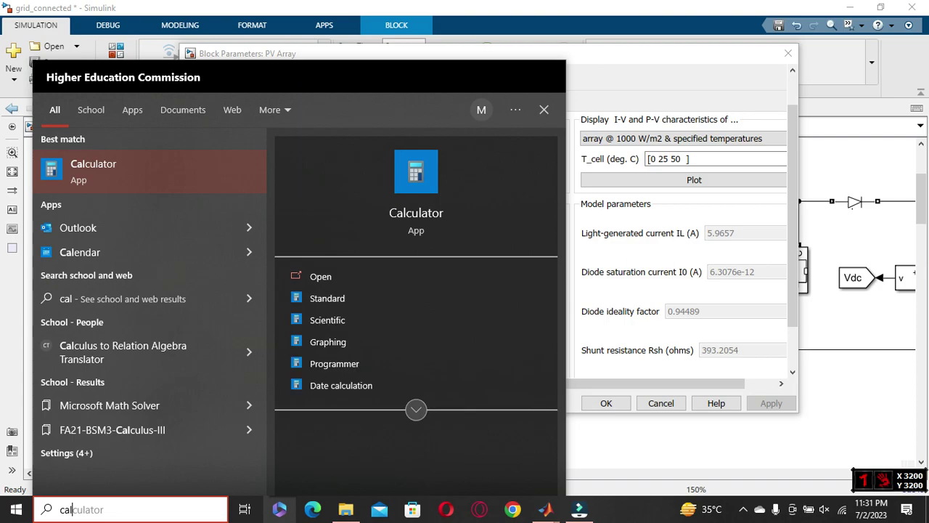
pyautogui.press('Return')
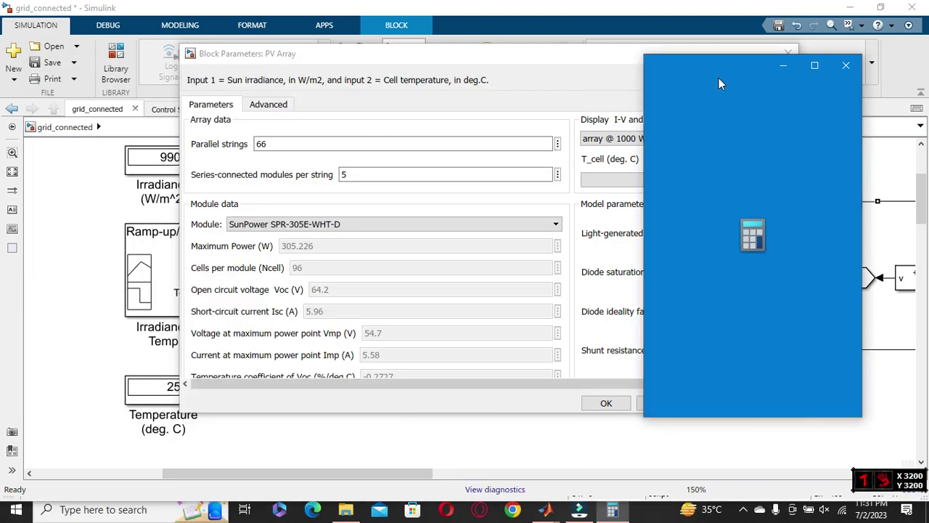
pyautogui.moveTo(715, 67); pyautogui.dragTo(610, 66)
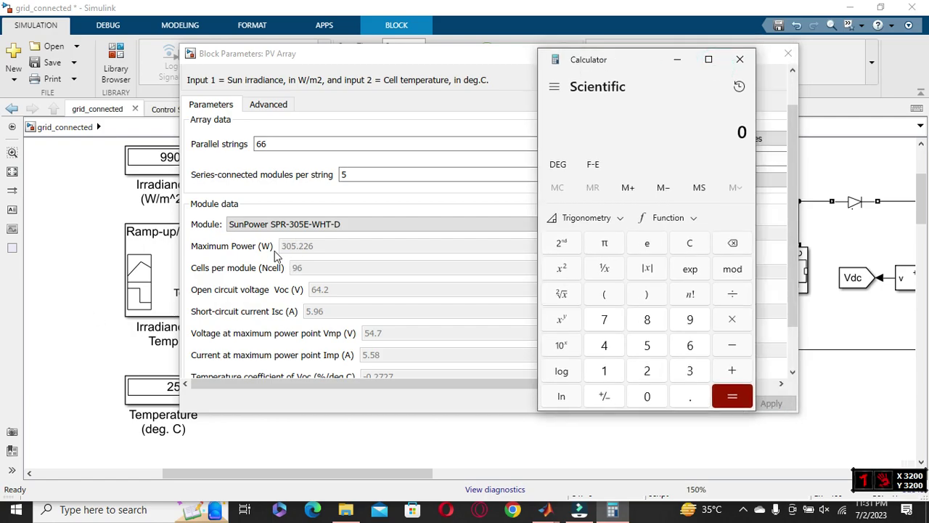
pyautogui.click(732, 244)
pyautogui.click(690, 370)
pyautogui.click(649, 394)
pyautogui.click(656, 339)
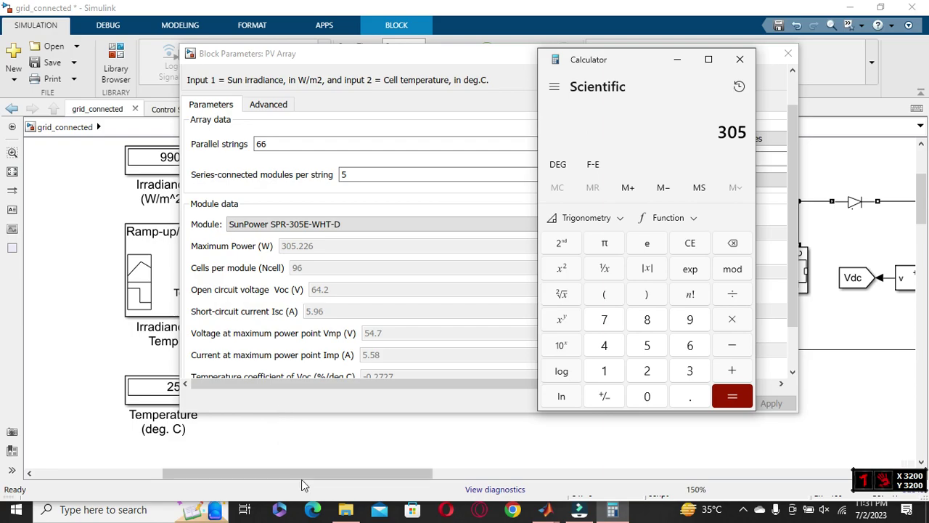
# Open PowerPoint and create a blank presentation to use as a sketching board.
pyautogui.click(154, 509)
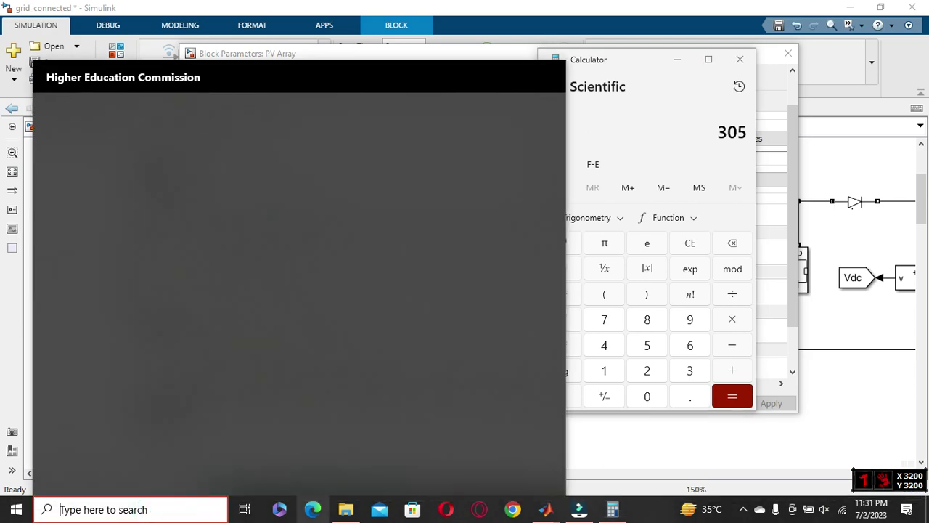
pyautogui.write('power')
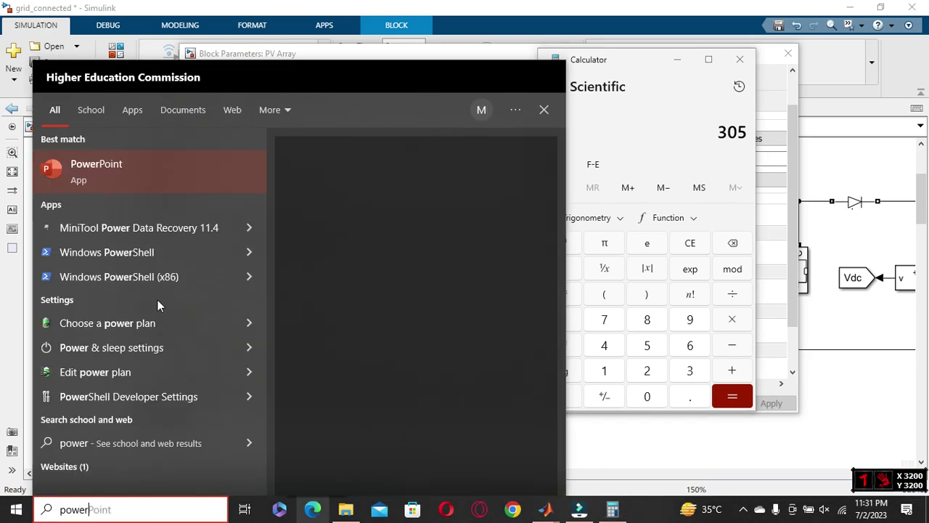
pyautogui.click(148, 156)
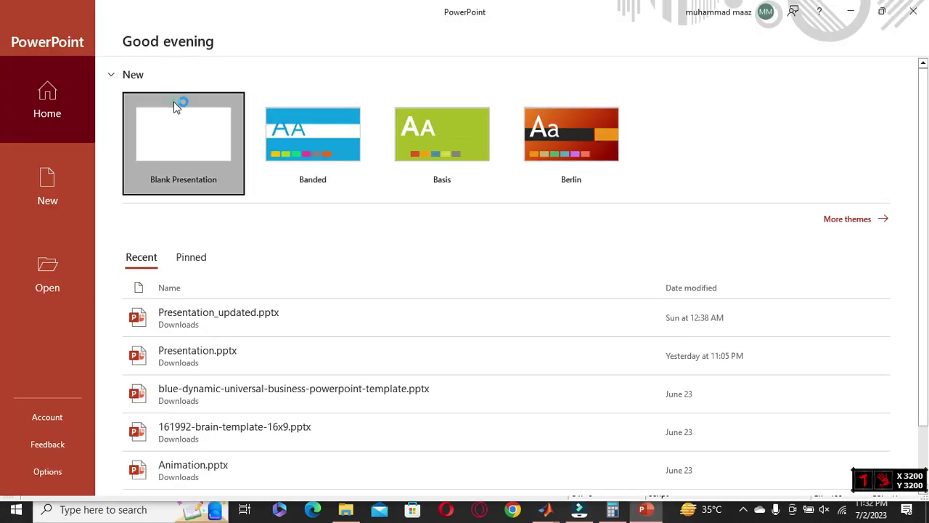
pyautogui.click(194, 131)
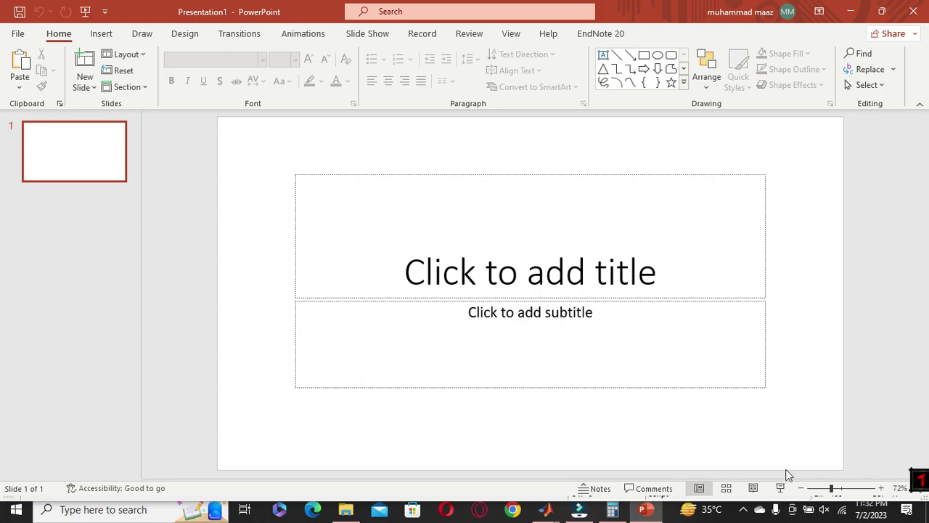
# Start the slide show from the blank slide and activate the Pen for drawing.
pyautogui.click(780, 496)
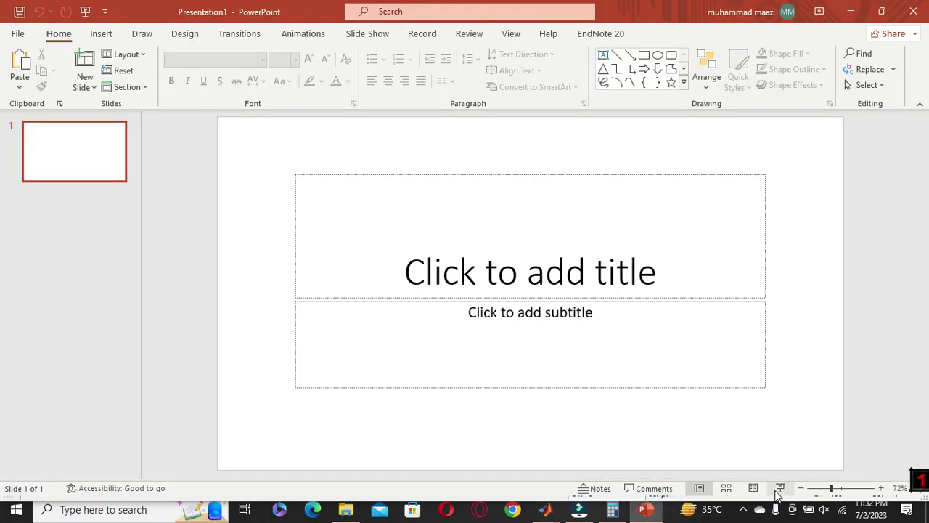
pyautogui.click(779, 490)
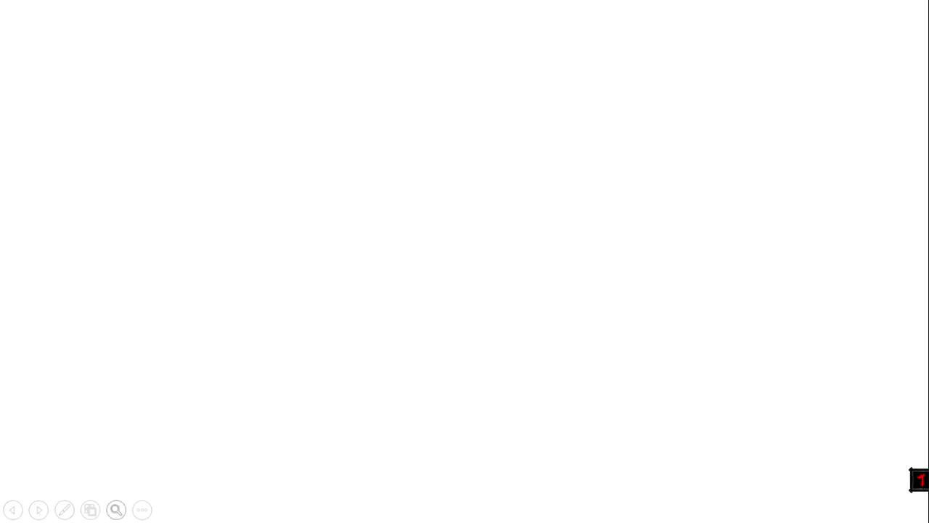
pyautogui.click(67, 508)
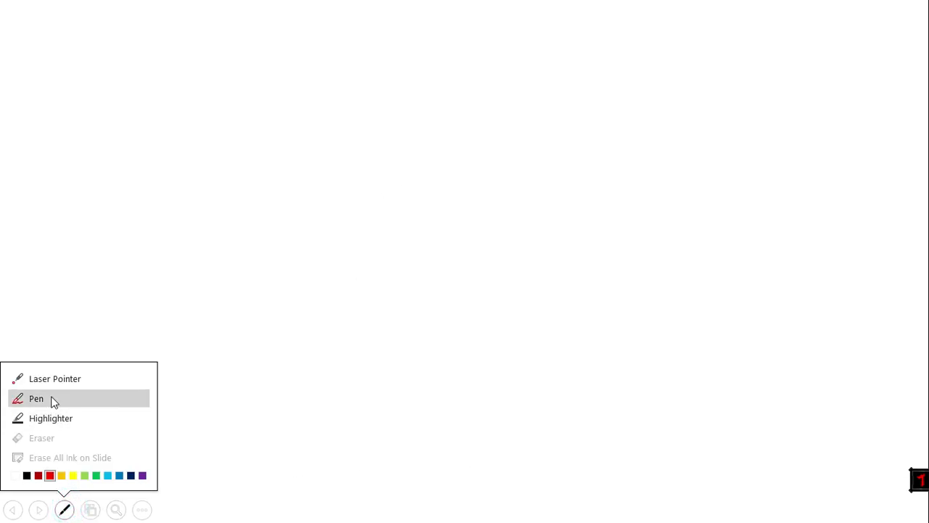
pyautogui.click(57, 399)
# Sketch a vertical column of panel boxes labelled P1, P2 and P3, continued by dashes to a last box labelled 67.
pyautogui.moveTo(246, 185)
pyautogui.mouseDown()
pyautogui.moveTo(242, 109)
pyautogui.moveTo(318, 108)
pyautogui.moveTo(322, 167)
pyautogui.moveTo(258, 186)
pyautogui.mouseUp()
pyautogui.moveTo(266, 143)
pyautogui.mouseDown()
pyautogui.moveTo(266, 124)
pyautogui.moveTo(295, 151)
pyautogui.mouseUp()
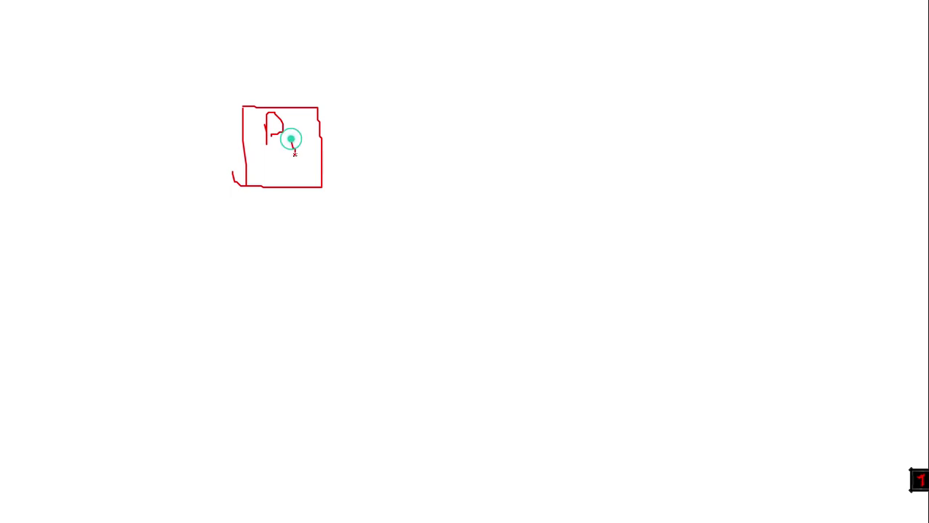
pyautogui.moveTo(251, 230)
pyautogui.mouseDown()
pyautogui.moveTo(257, 283)
pyautogui.moveTo(290, 219)
pyautogui.moveTo(339, 279)
pyautogui.moveTo(245, 288)
pyautogui.mouseUp()
pyautogui.moveTo(276, 248)
pyautogui.mouseDown()
pyautogui.moveTo(282, 272)
pyautogui.moveTo(298, 272)
pyautogui.moveTo(308, 289)
pyautogui.mouseUp()
pyautogui.moveTo(259, 335); pyautogui.dragTo(262, 384)
pyautogui.click(259, 334)
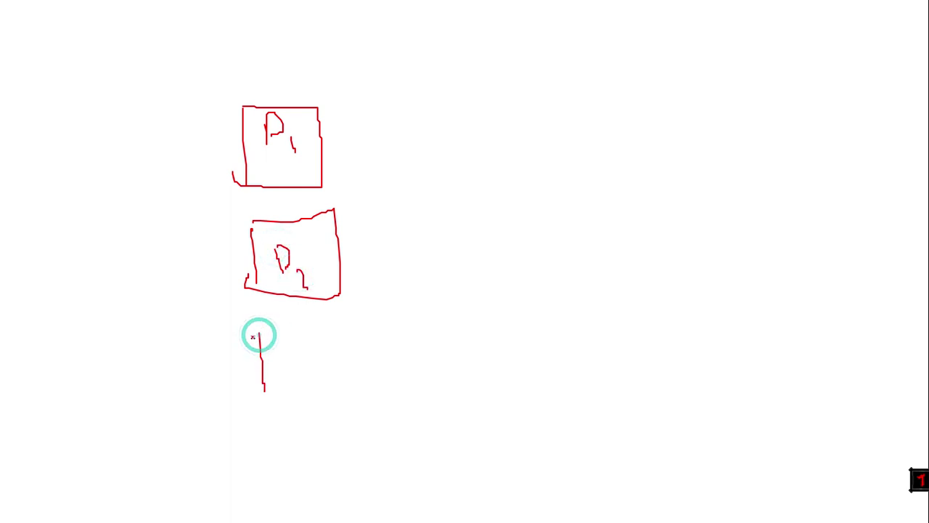
pyautogui.moveTo(259, 334)
pyautogui.mouseDown()
pyautogui.moveTo(328, 334)
pyautogui.moveTo(344, 379)
pyautogui.moveTo(270, 402)
pyautogui.mouseUp()
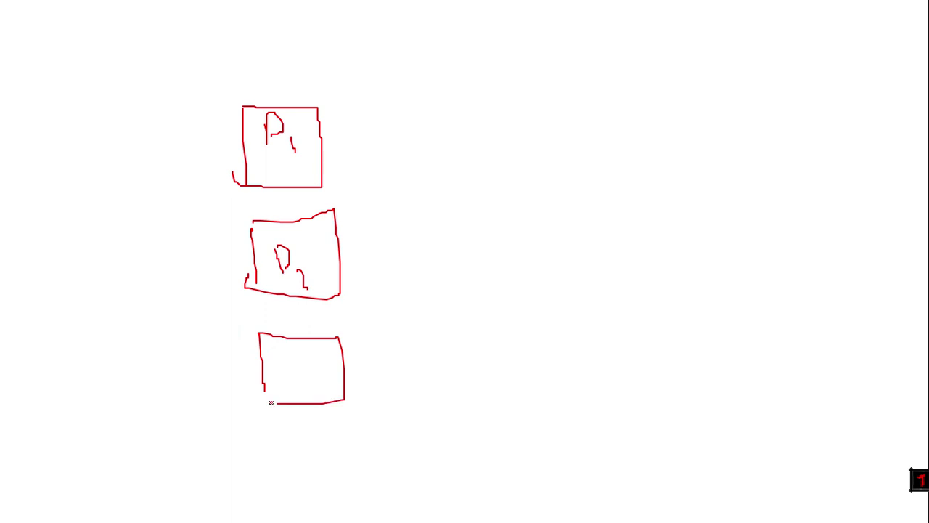
pyautogui.moveTo(288, 356)
pyautogui.mouseDown()
pyautogui.moveTo(293, 386)
pyautogui.moveTo(289, 368)
pyautogui.moveTo(309, 375)
pyautogui.moveTo(313, 398)
pyautogui.moveTo(303, 404)
pyautogui.moveTo(311, 464)
pyautogui.moveTo(286, 512)
pyautogui.mouseUp()
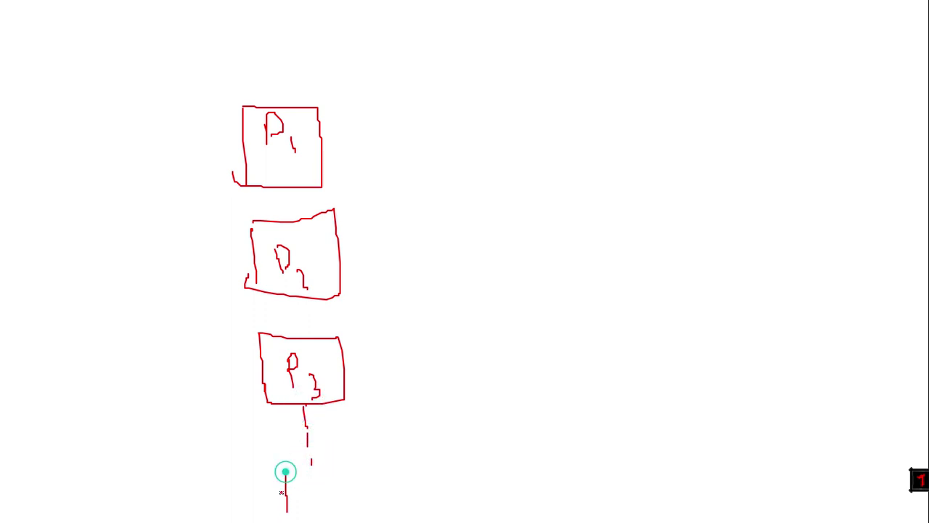
pyautogui.moveTo(292, 467)
pyautogui.mouseDown()
pyautogui.moveTo(369, 478)
pyautogui.moveTo(374, 517)
pyautogui.moveTo(292, 514)
pyautogui.mouseUp()
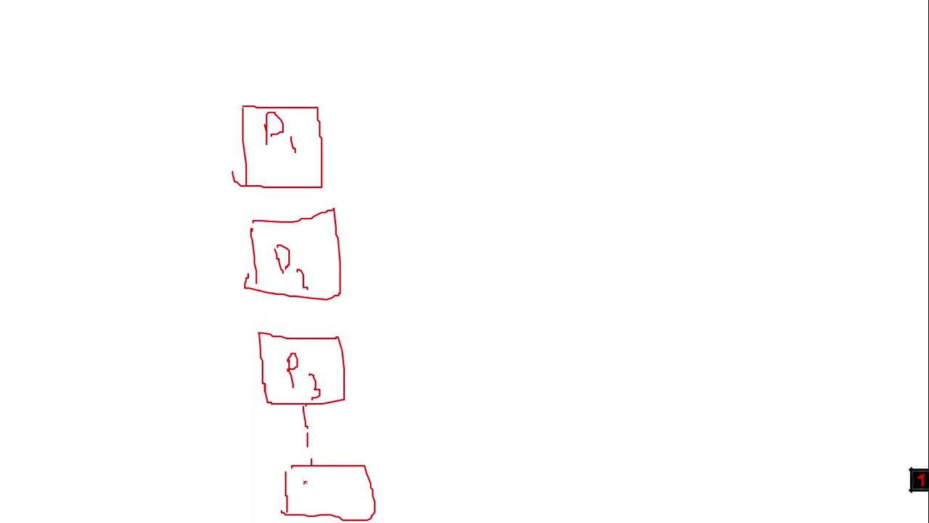
pyautogui.moveTo(307, 495)
pyautogui.mouseDown()
pyautogui.moveTo(307, 478)
pyautogui.moveTo(321, 501)
pyautogui.moveTo(336, 502)
pyautogui.mouseUp()
pyautogui.click(305, 488)
# Draw a connecting line from the P1 box across to four more panel columns, indicating them with P labels and dashed vertical strokes.
pyautogui.moveTo(293, 91)
pyautogui.mouseDown()
pyautogui.moveTo(485, 82)
pyautogui.moveTo(501, 117)
pyautogui.mouseUp()
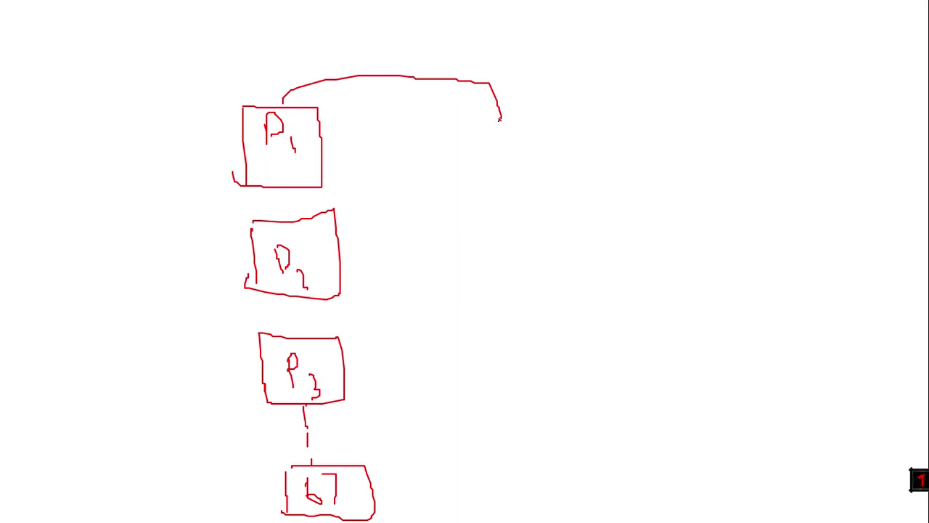
pyautogui.moveTo(486, 78)
pyautogui.mouseDown()
pyautogui.moveTo(633, 77)
pyautogui.moveTo(680, 130)
pyautogui.mouseUp()
pyautogui.moveTo(673, 75)
pyautogui.mouseDown()
pyautogui.moveTo(785, 70)
pyautogui.moveTo(813, 128)
pyautogui.mouseUp()
pyautogui.moveTo(807, 68)
pyautogui.mouseDown()
pyautogui.moveTo(879, 55)
pyautogui.moveTo(911, 135)
pyautogui.mouseUp()
pyautogui.moveTo(469, 145); pyautogui.dragTo(500, 154)
pyautogui.moveTo(519, 168); pyautogui.dragTo(523, 201)
pyautogui.moveTo(496, 255); pyautogui.dragTo(501, 292)
pyautogui.moveTo(492, 231)
pyautogui.mouseDown()
pyautogui.moveTo(501, 266)
pyautogui.moveTo(544, 296)
pyautogui.mouseUp()
pyautogui.moveTo(523, 349); pyautogui.dragTo(522, 356)
pyautogui.moveTo(526, 416); pyautogui.dragTo(529, 488)
pyautogui.moveTo(681, 131); pyautogui.dragTo(680, 156)
pyautogui.moveTo(680, 217); pyautogui.dragTo(678, 276)
pyautogui.moveTo(677, 316); pyautogui.dragTo(677, 332)
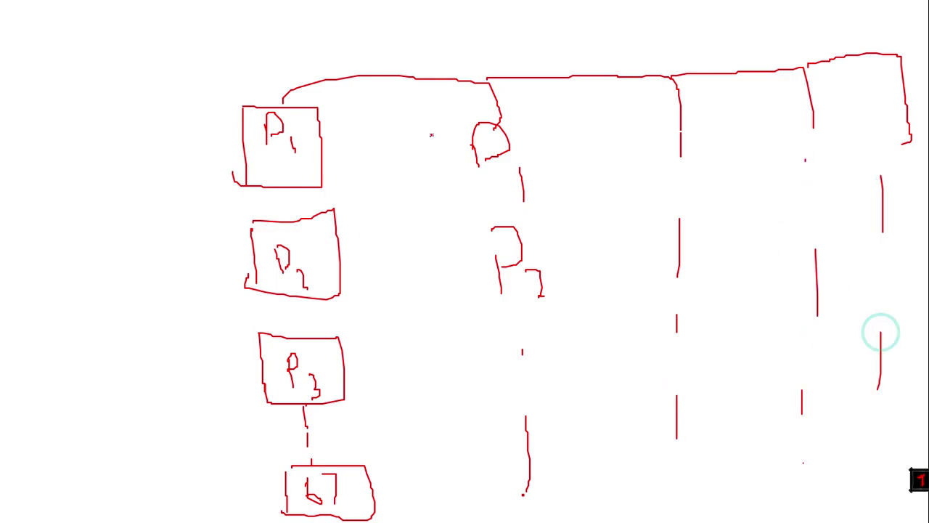
# Number the five sketched panel columns 1 to 5 above the connecting line.
pyautogui.moveTo(478, 34); pyautogui.dragTo(515, 70)
pyautogui.moveTo(644, 27)
pyautogui.mouseDown()
pyautogui.moveTo(672, 61)
pyautogui.moveTo(668, 76)
pyautogui.mouseUp()
pyautogui.moveTo(798, 16); pyautogui.dragTo(811, 30)
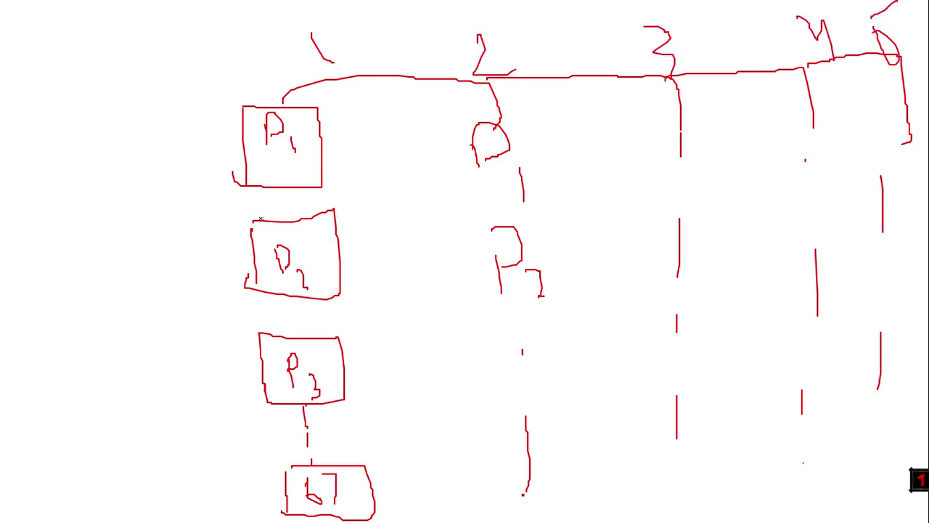
# Draw a pointer line out of the P1 box and add handwritten annotations beside and above it.
pyautogui.moveTo(281, 162)
pyautogui.mouseDown()
pyautogui.moveTo(157, 172)
pyautogui.moveTo(166, 206)
pyautogui.moveTo(179, 211)
pyautogui.mouseUp()
pyautogui.moveTo(132, 114)
pyautogui.mouseDown()
pyautogui.moveTo(188, 144)
pyautogui.moveTo(193, 186)
pyautogui.mouseUp()
pyautogui.moveTo(242, 114); pyautogui.dragTo(240, 131)
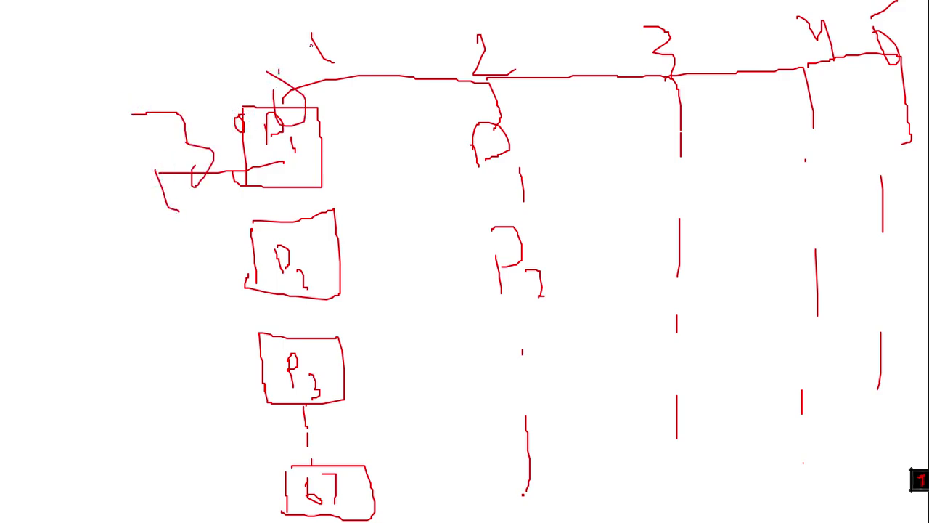
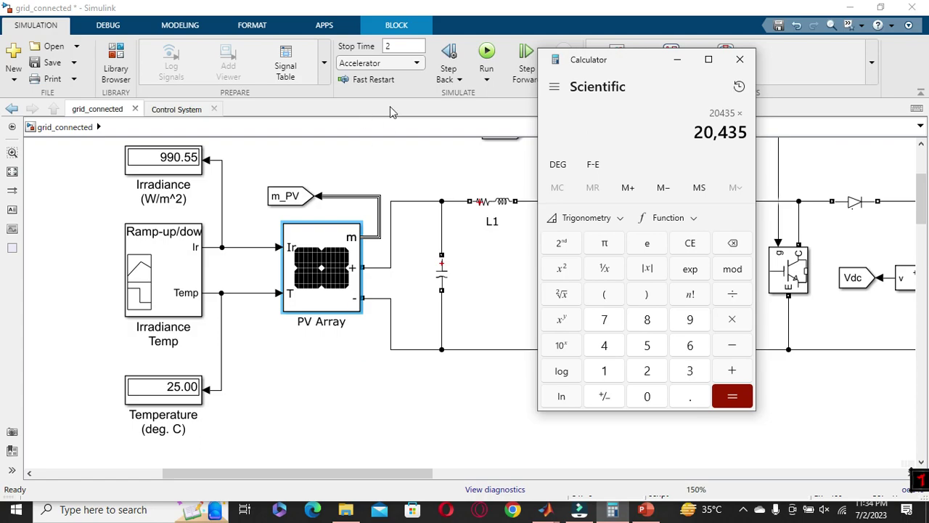
# Check the PV Array's series-connected modules per string and multiply 20435 by 5 in Calculator.
pyautogui.doubleClick(324, 269)
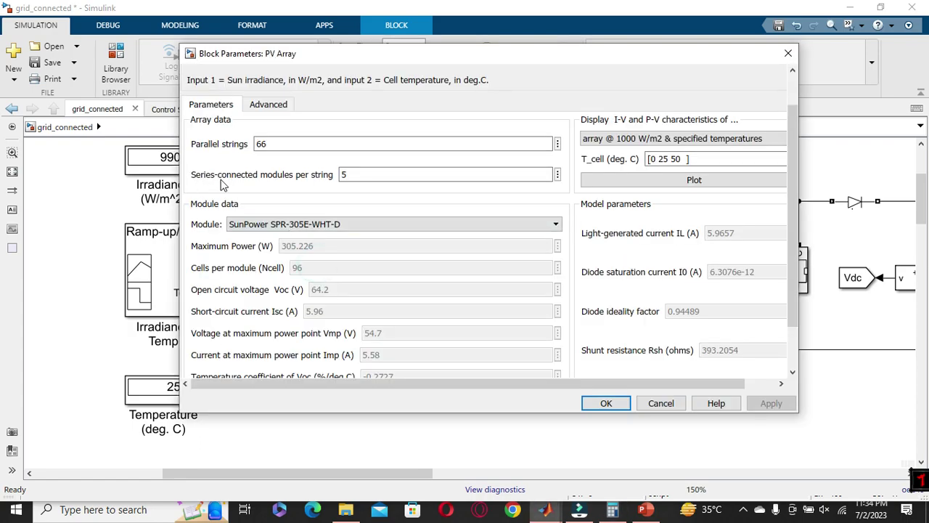
pyautogui.click(788, 53)
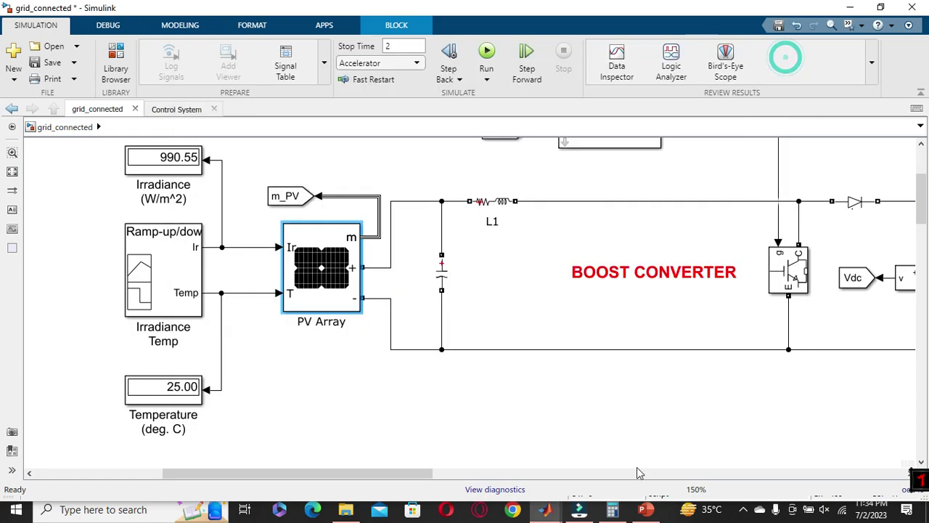
pyautogui.click(643, 509)
pyautogui.click(612, 509)
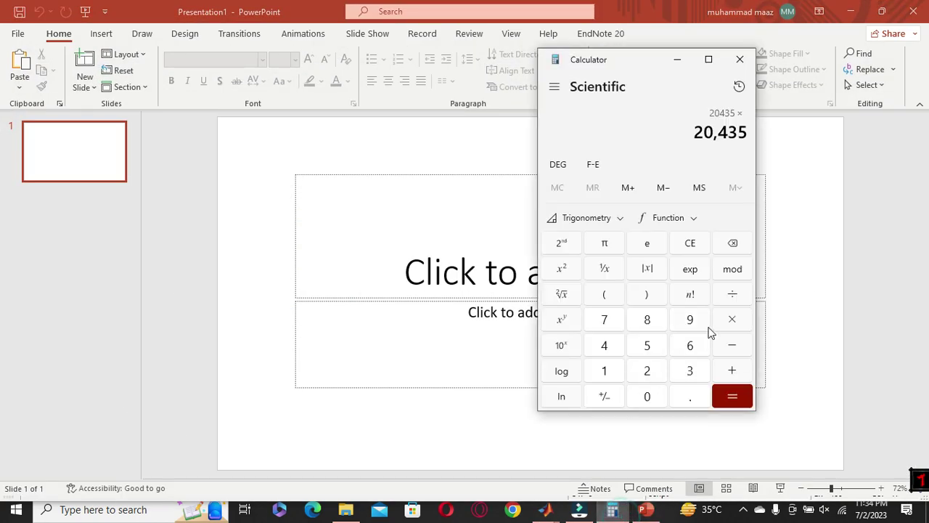
pyautogui.click(647, 346)
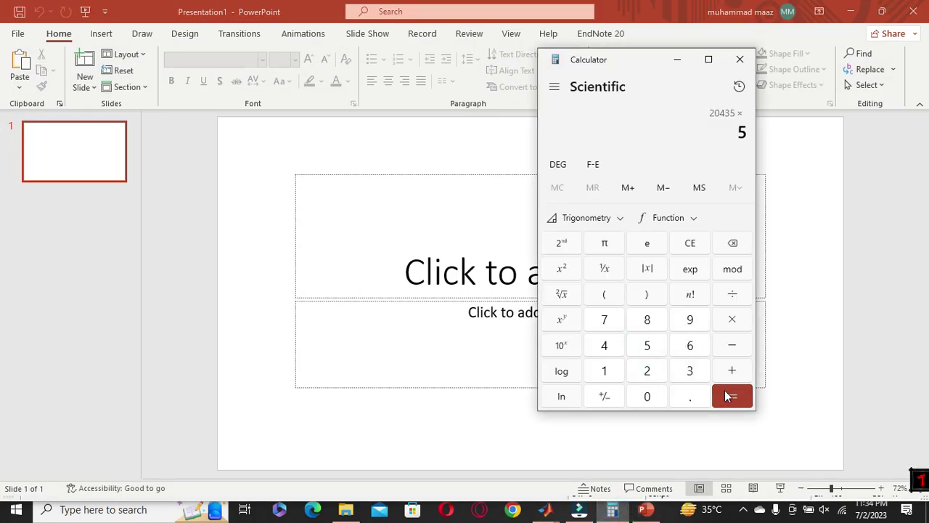
pyautogui.click(728, 394)
pyautogui.moveTo(693, 135); pyautogui.dragTo(760, 132)
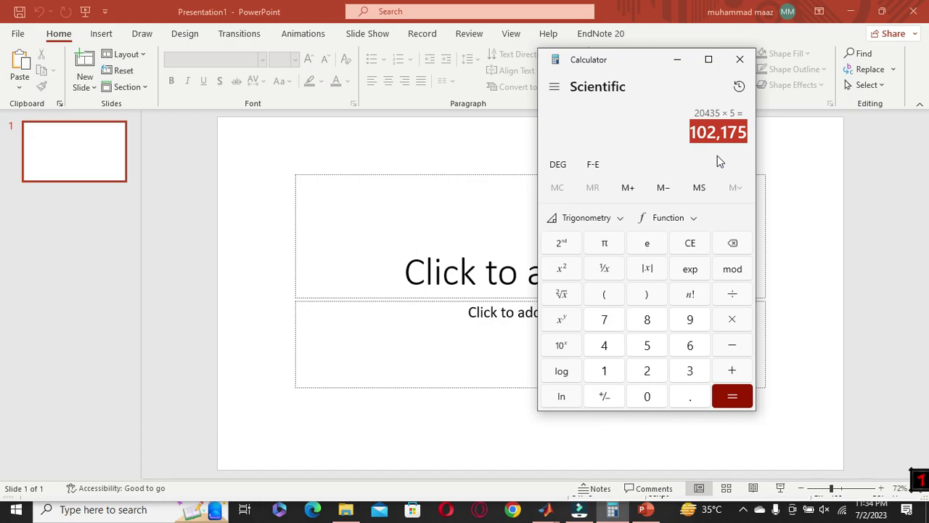
pyautogui.click(740, 62)
# Switch back to the Simulink model and plot the PV Array's I-V and P-V characteristics at 1000 W/m2 for cell temperatures 0, 25 and 50 °C.
pyautogui.moveTo(545, 509)
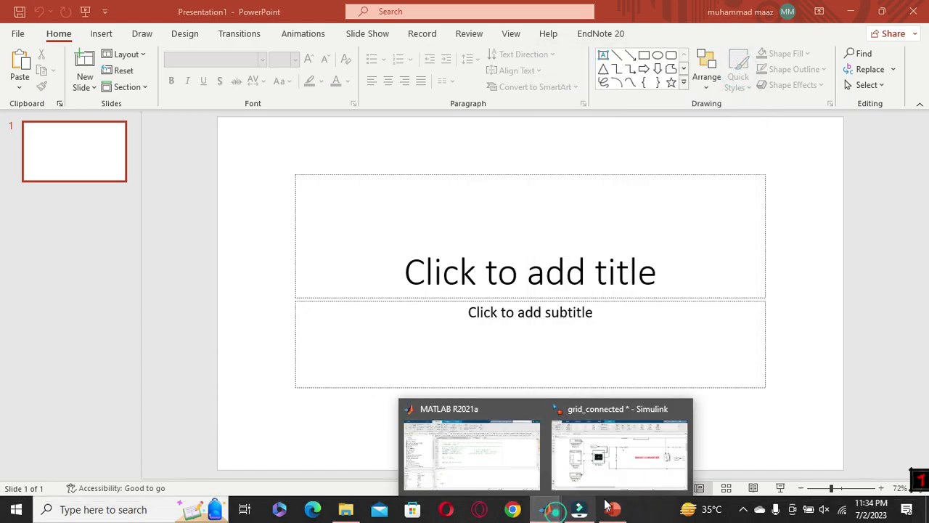
pyautogui.click(621, 453)
pyautogui.click(375, 427)
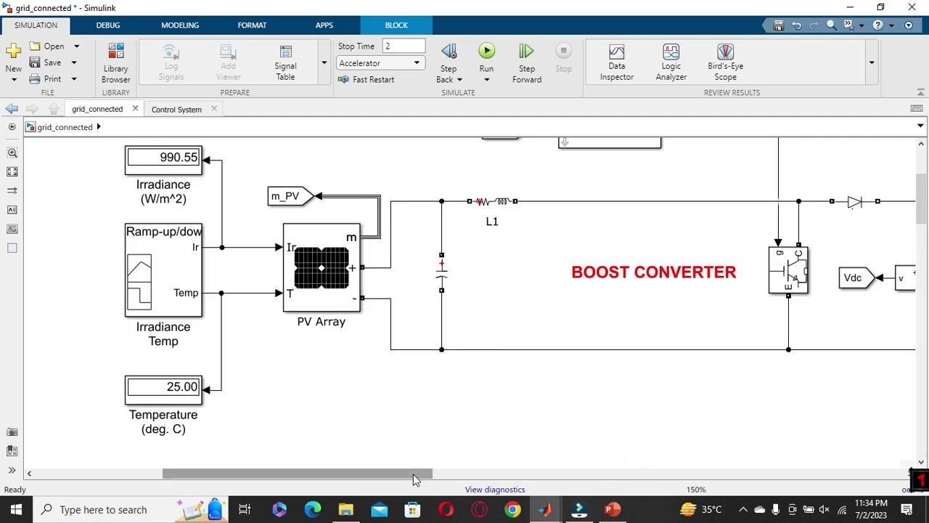
pyautogui.moveTo(413, 473)
pyautogui.mouseDown()
pyautogui.moveTo(448, 479)
pyautogui.moveTo(429, 480)
pyautogui.mouseUp()
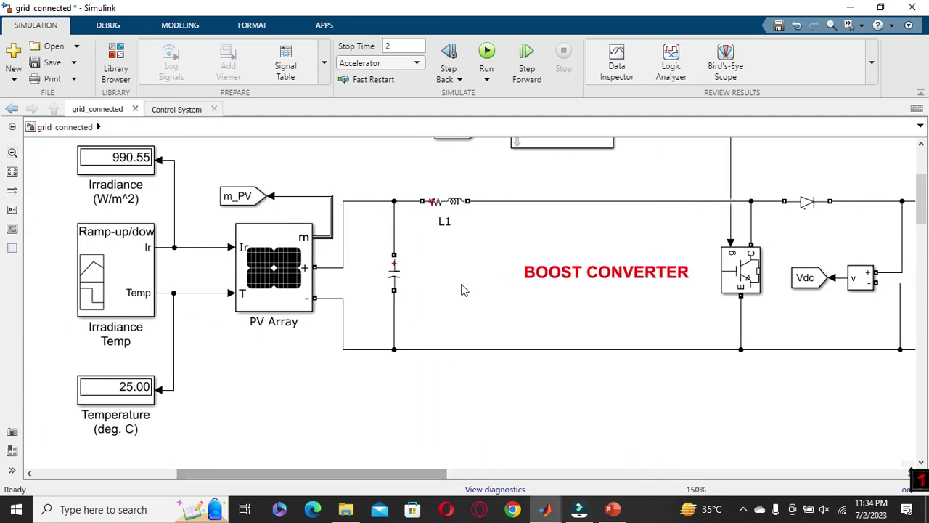
pyautogui.scroll(3, 922, 218)
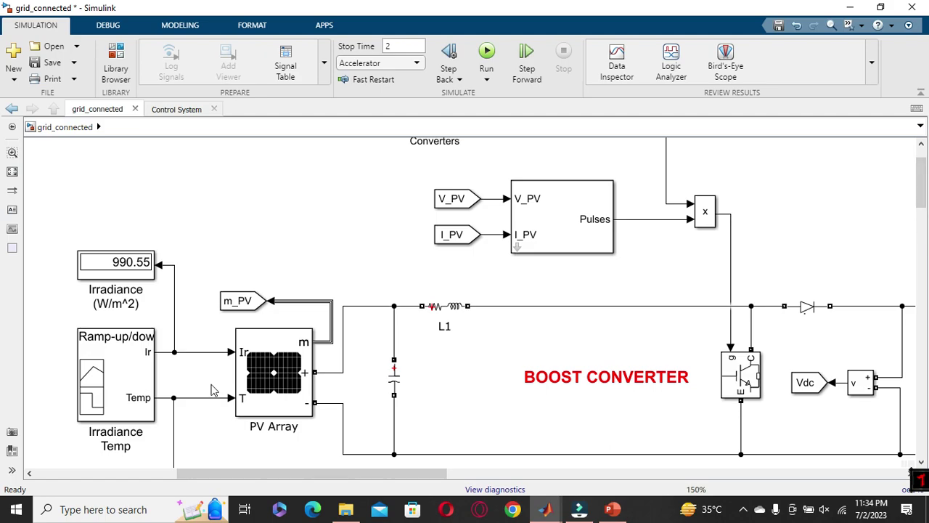
pyautogui.click(260, 376)
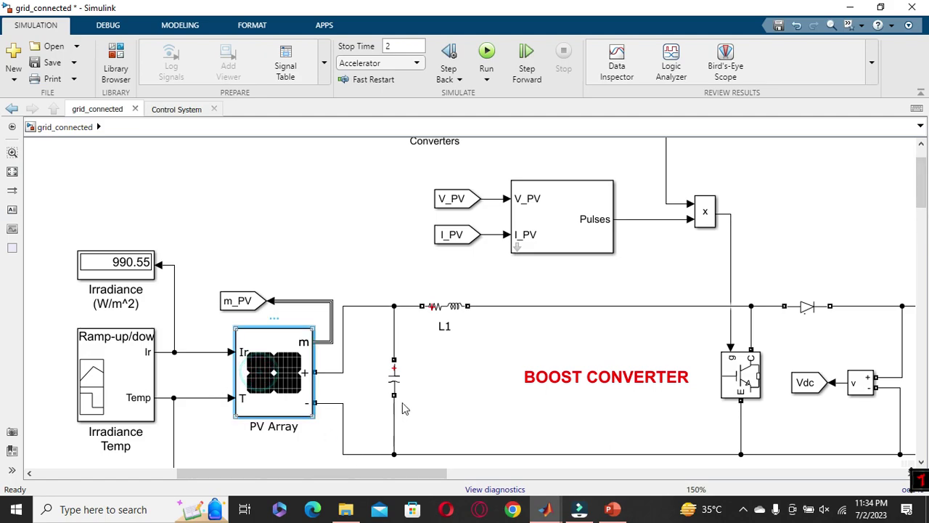
pyautogui.doubleClick(304, 376)
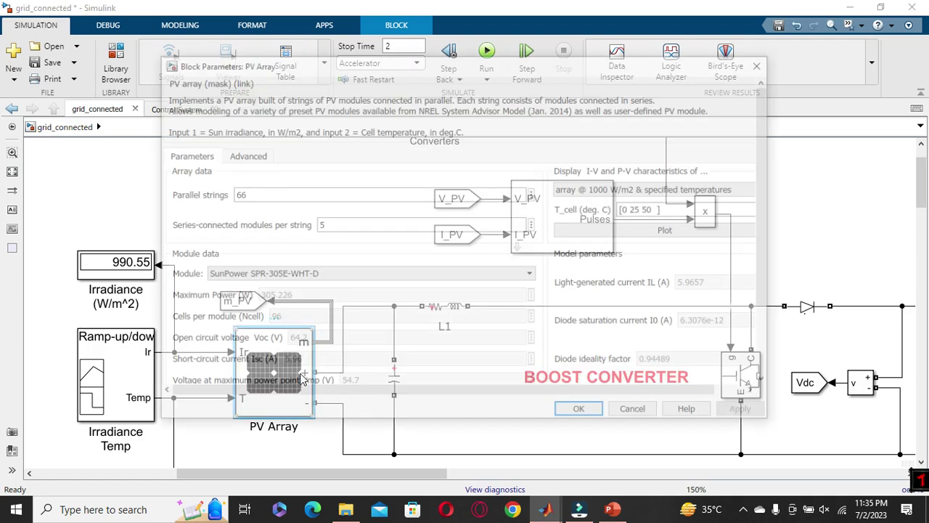
pyautogui.moveTo(247, 437); pyautogui.dragTo(281, 437)
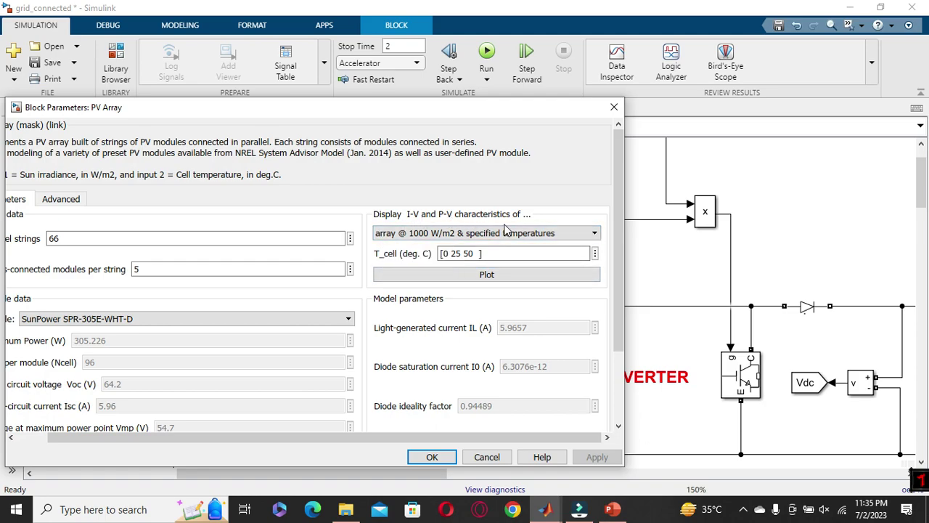
pyautogui.click(503, 279)
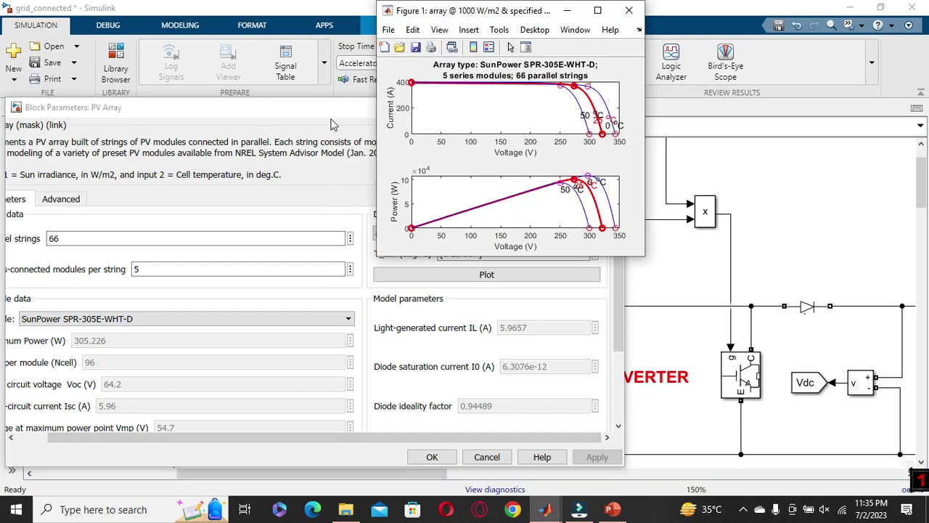
# Enlarge the figure to examine the array's current and power curves against voltage, and close it.
pyautogui.click(598, 12)
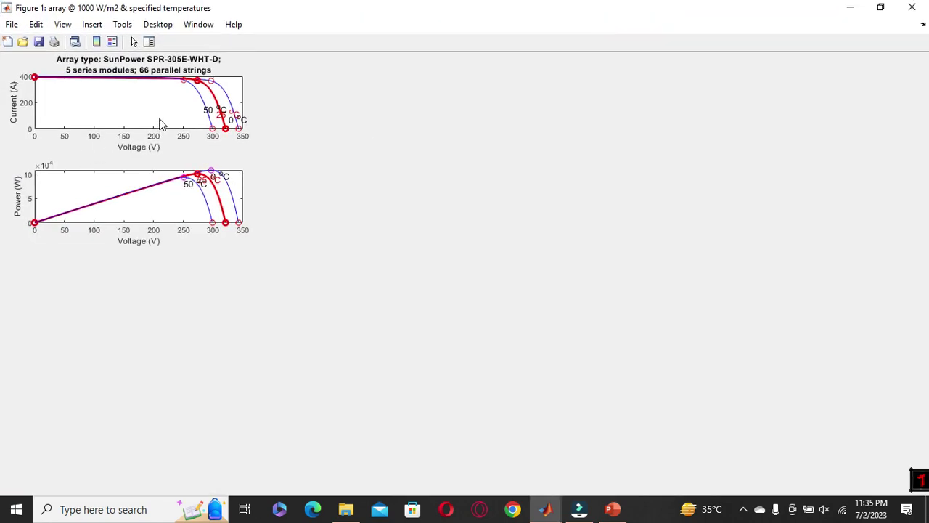
pyautogui.click(892, 7)
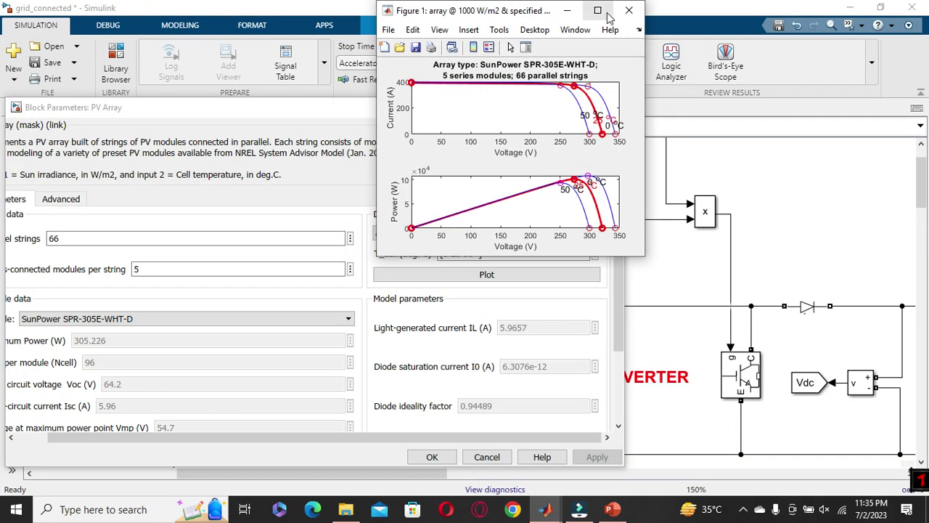
pyautogui.click(607, 12)
pyautogui.click(881, 7)
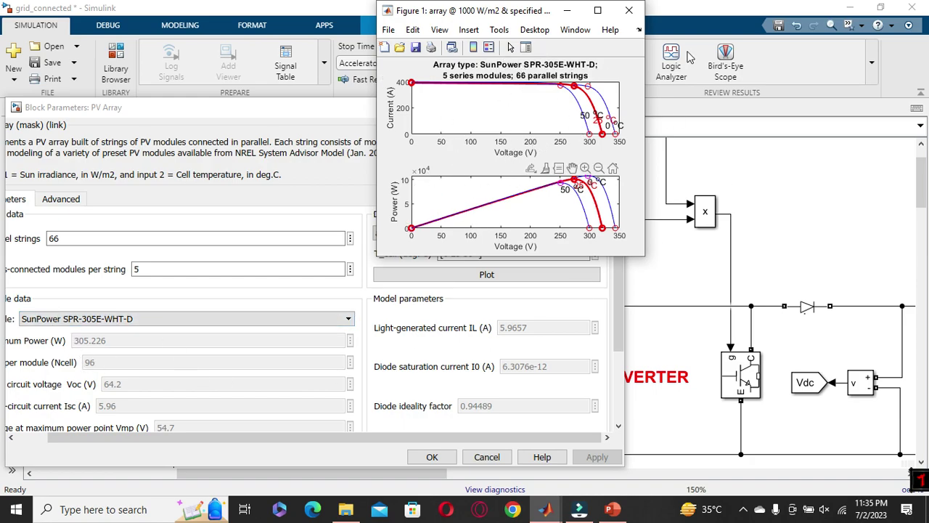
pyautogui.click(629, 10)
# Review the available I-V and P-V characteristic display options and close the PV Array parameters without changing them.
pyautogui.click(514, 236)
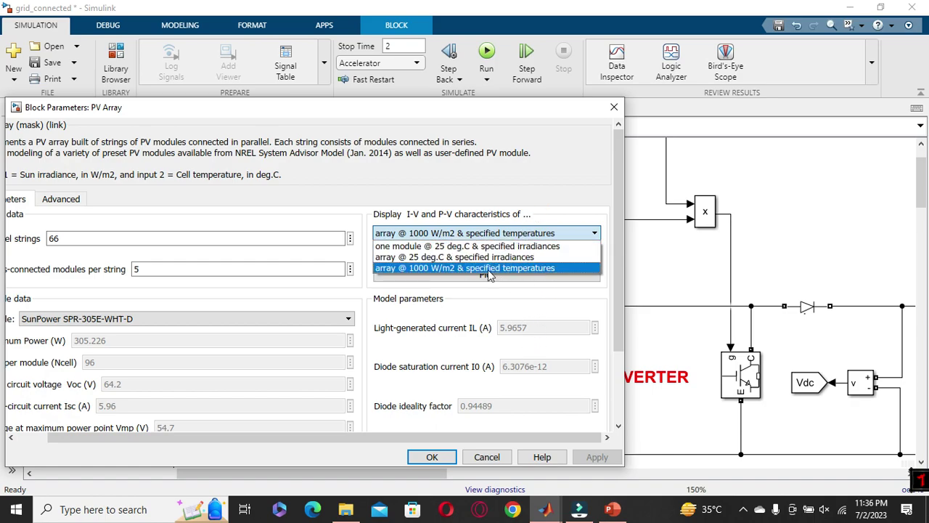
pyautogui.click(596, 174)
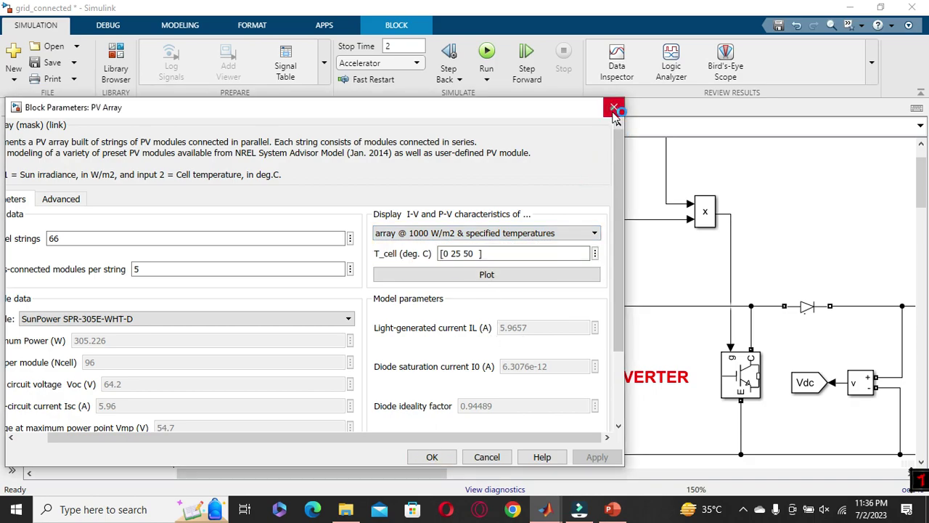
pyautogui.click(615, 109)
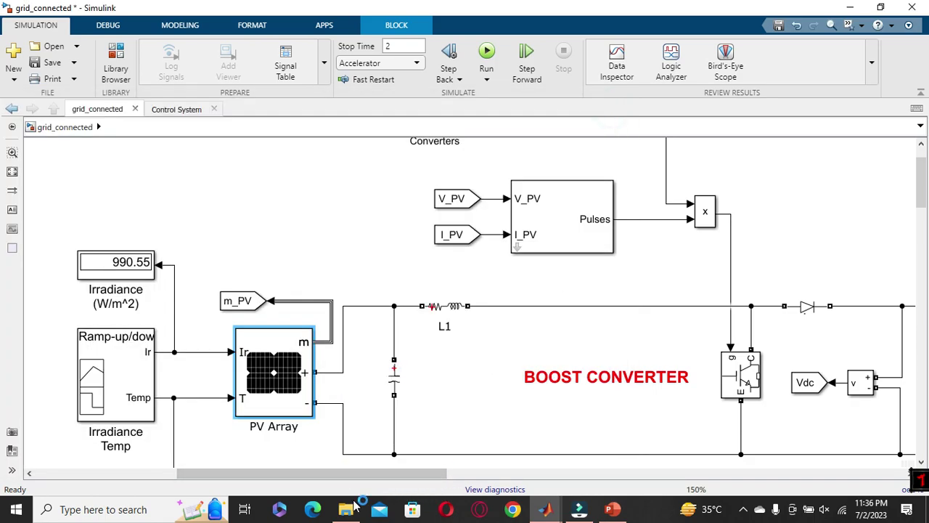
# Examine the circuit from the PV Array through the boost converter and its pulse-generating block to the 3-Level Bridge and the sections beyond.
pyautogui.moveTo(356, 475); pyautogui.dragTo(424, 481)
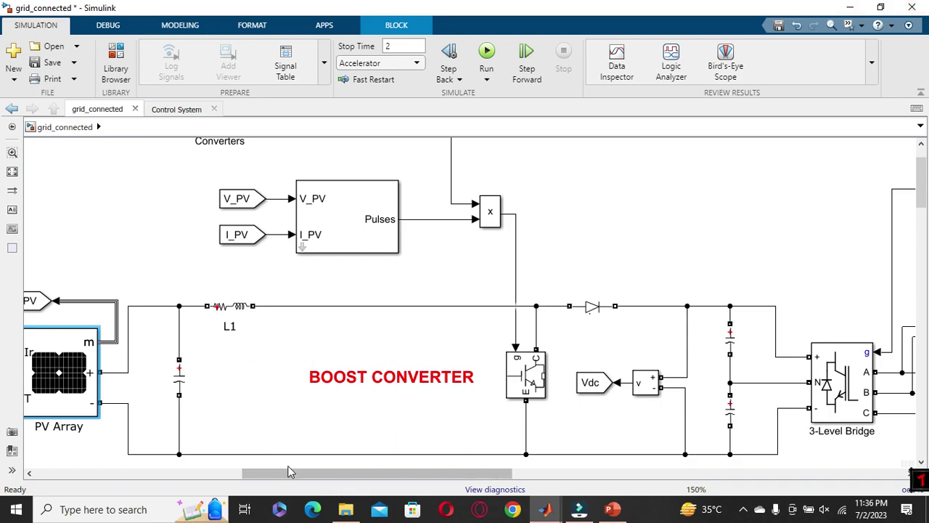
pyautogui.hscroll(-2, 272, 476)
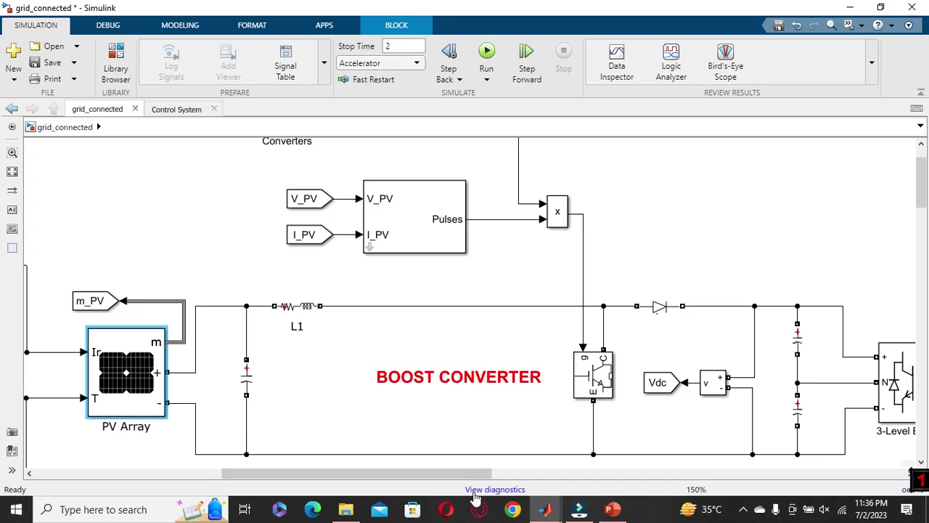
pyautogui.moveTo(452, 475); pyautogui.dragTo(550, 477)
pyautogui.click(606, 403)
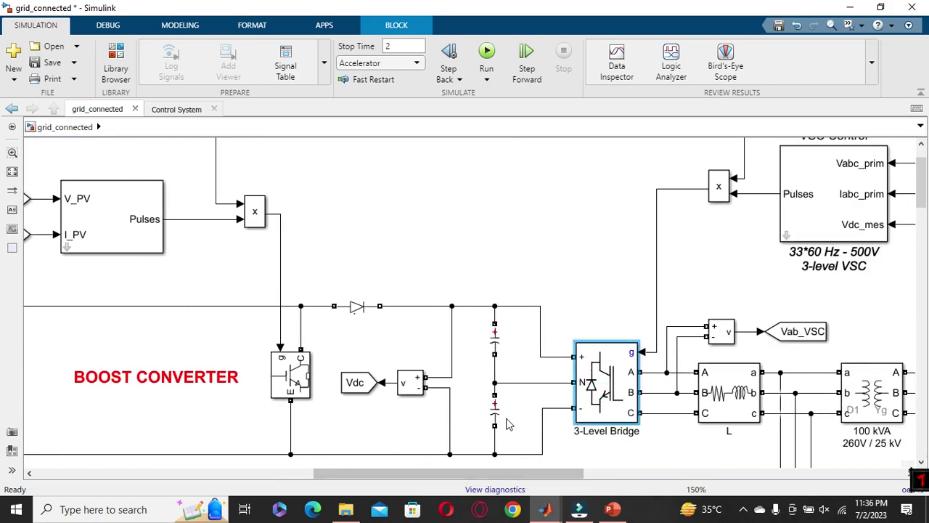
pyautogui.moveTo(532, 473); pyautogui.dragTo(462, 469)
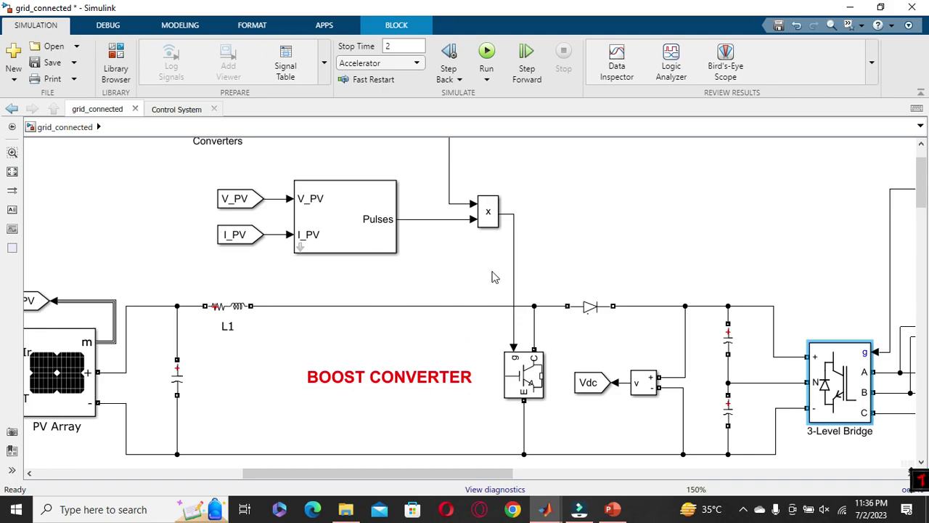
pyautogui.click(353, 222)
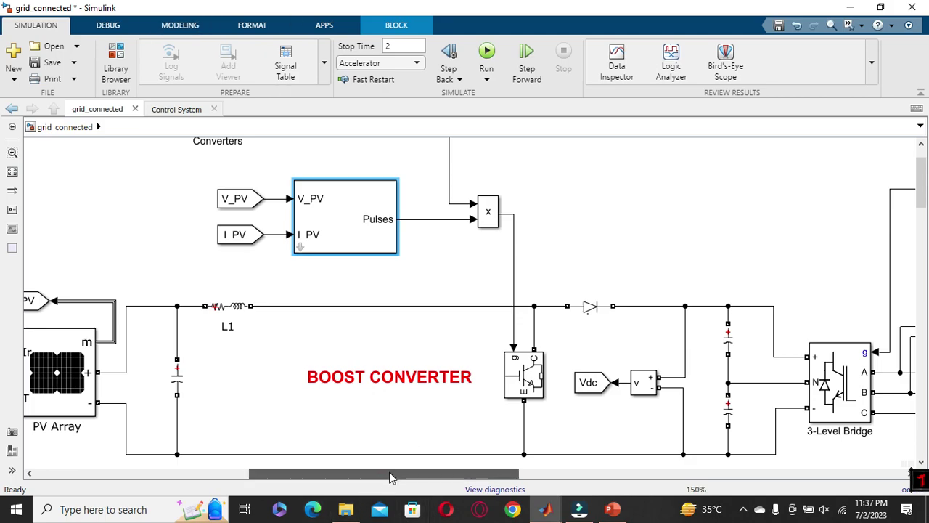
pyautogui.moveTo(390, 477); pyautogui.dragTo(640, 439)
pyautogui.click(225, 184)
pyautogui.click(226, 182)
pyautogui.moveTo(564, 477); pyautogui.dragTo(306, 468)
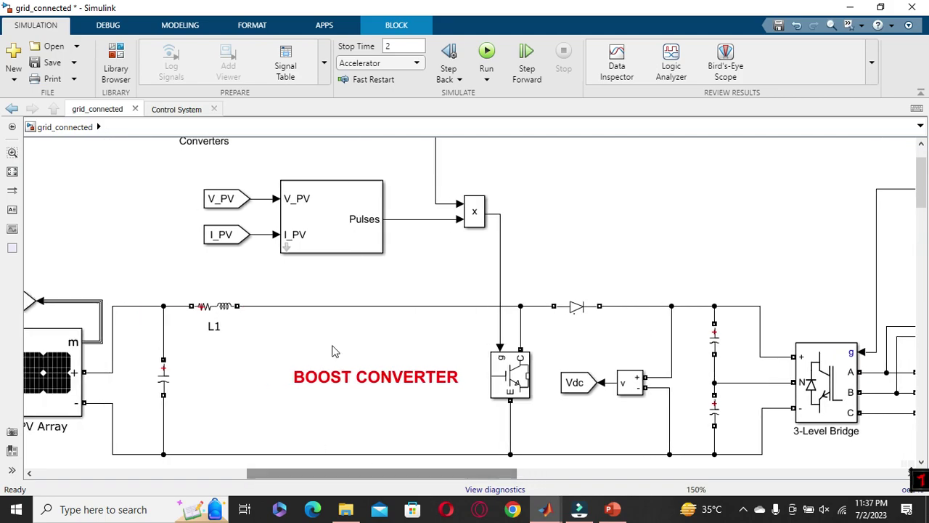
# Point out the boost converter's pulse-generating block, review the PV Array's parameters again, and select the 3-Level Bridge.
pyautogui.click(314, 248)
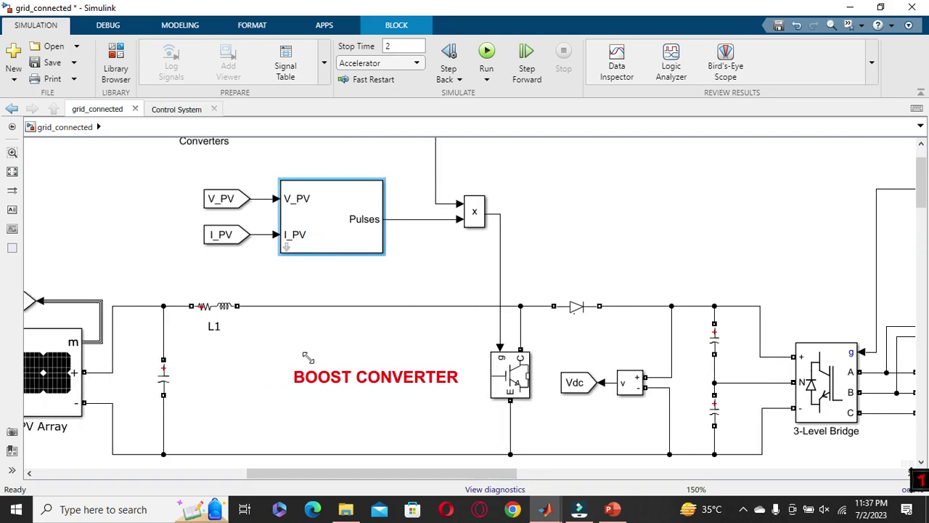
pyautogui.click(66, 372)
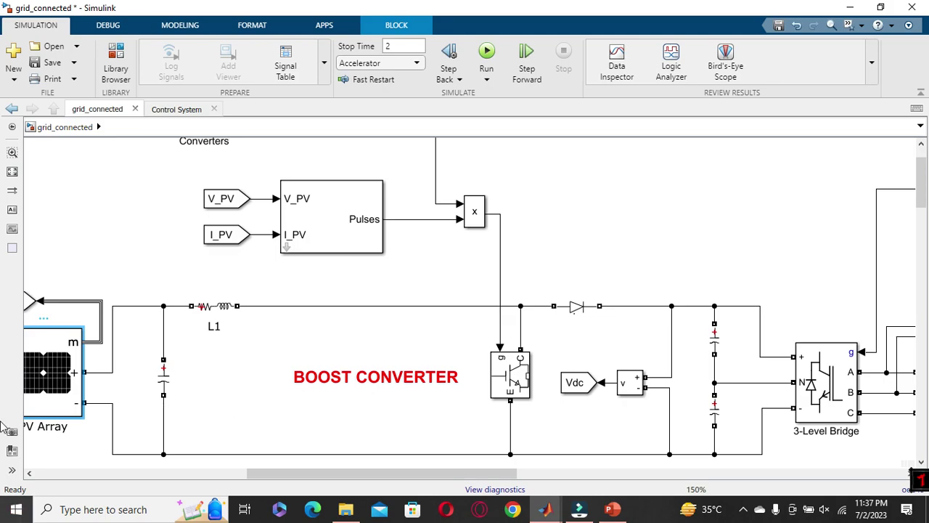
pyautogui.click(32, 353)
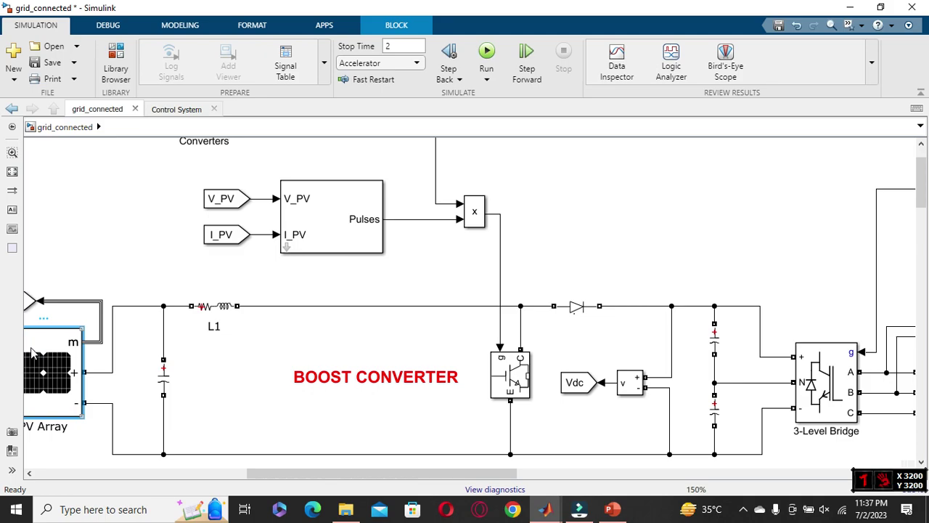
pyautogui.doubleClick(31, 354)
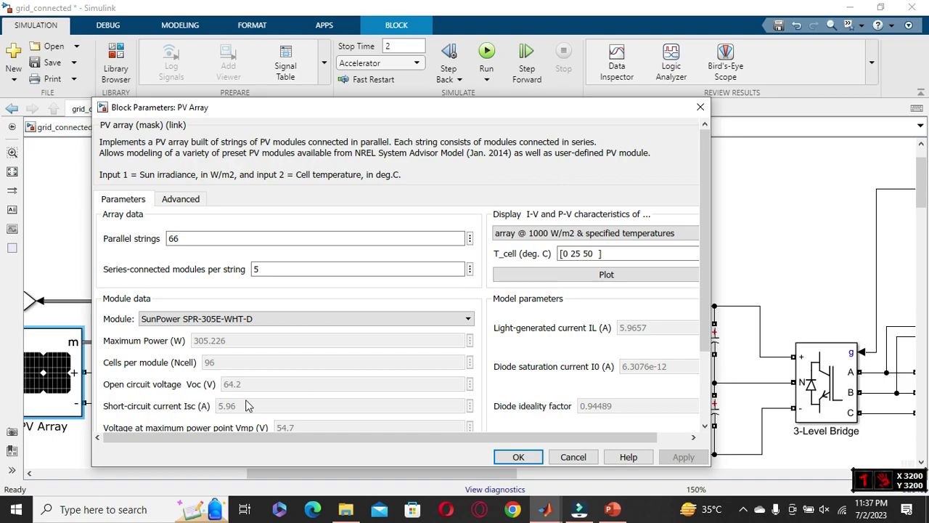
pyautogui.click(700, 107)
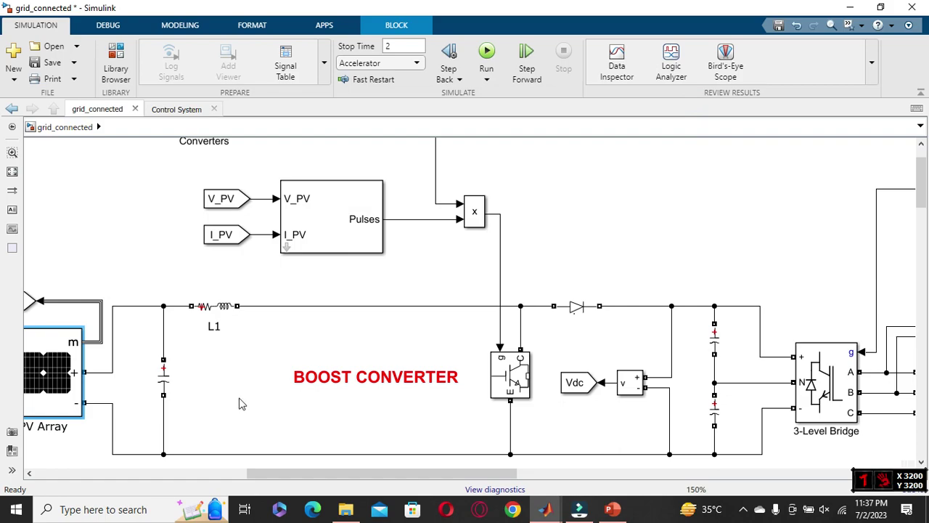
pyautogui.click(818, 372)
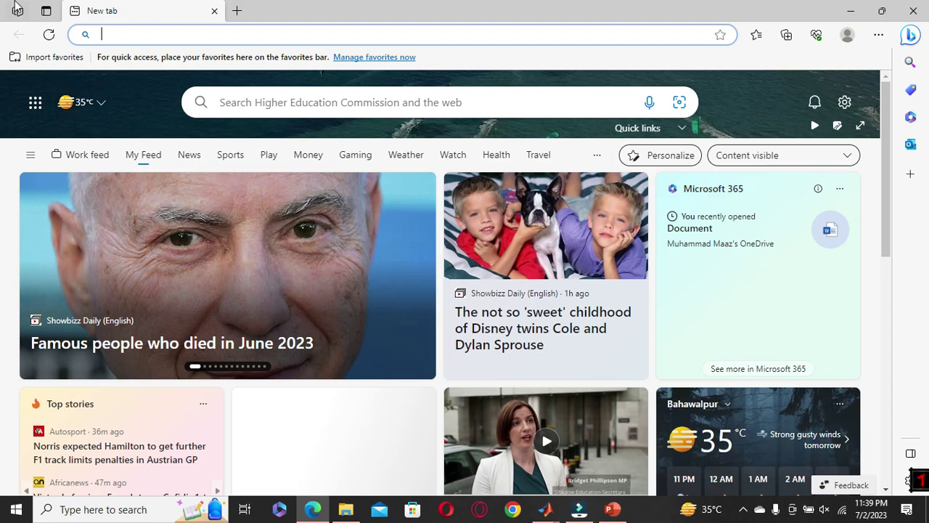
# Open SBSE2020-Paper.pdf and P10432.pdf from the recently closed documents in the browser.
pyautogui.click(18, 12)
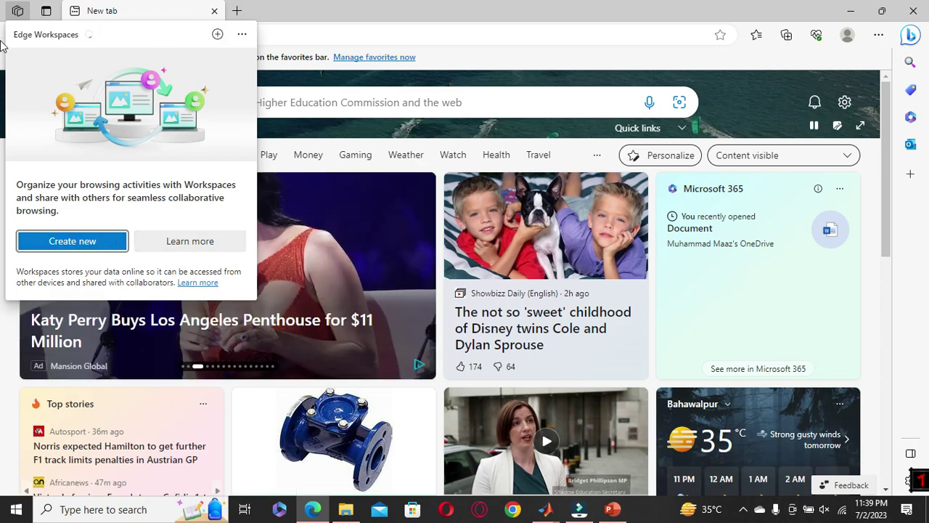
pyautogui.click(45, 11)
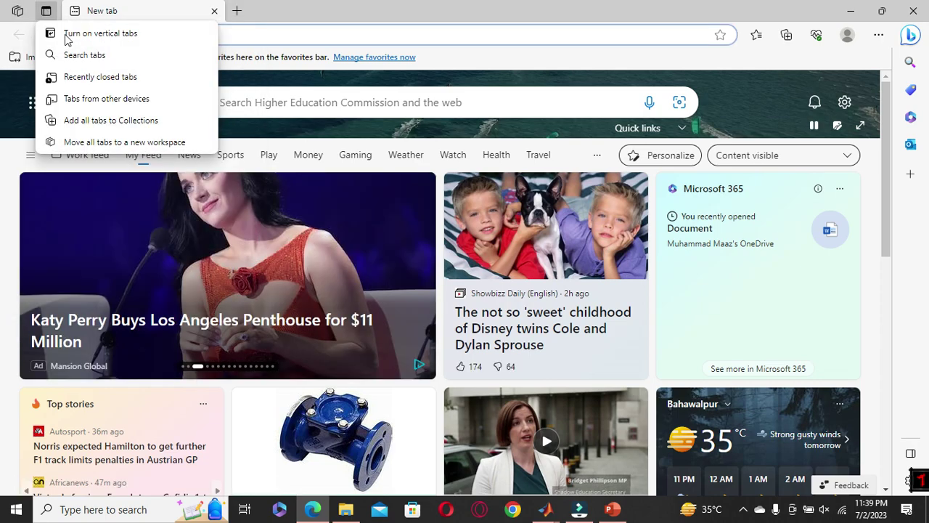
pyautogui.click(124, 82)
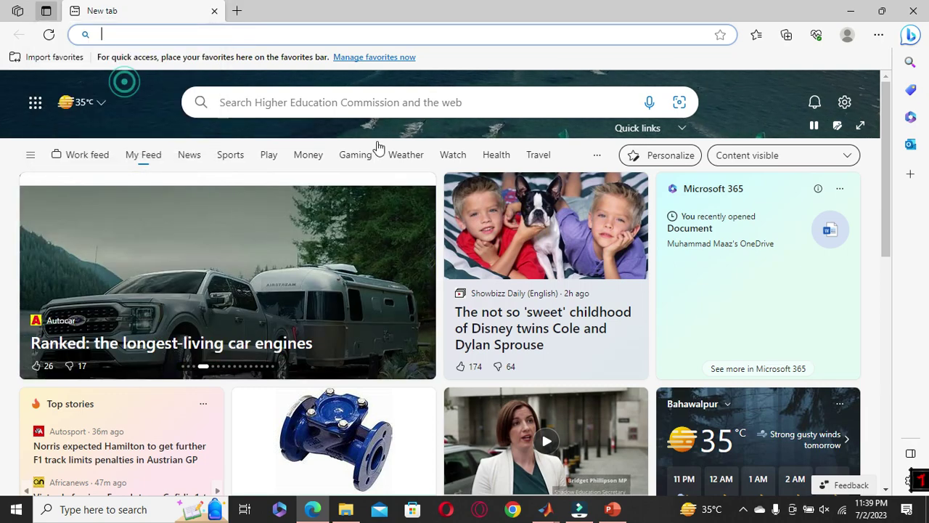
pyautogui.hotkey('ctrl', 'h')
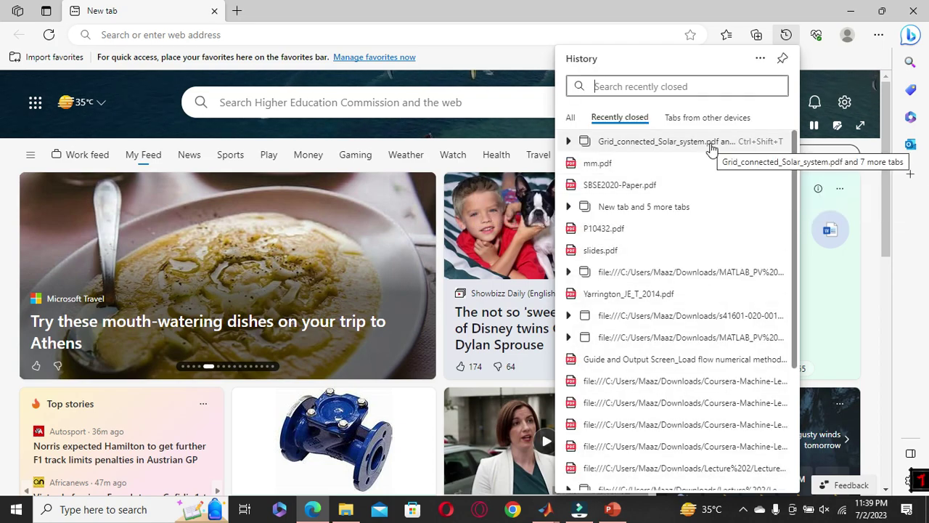
pyautogui.click(702, 195)
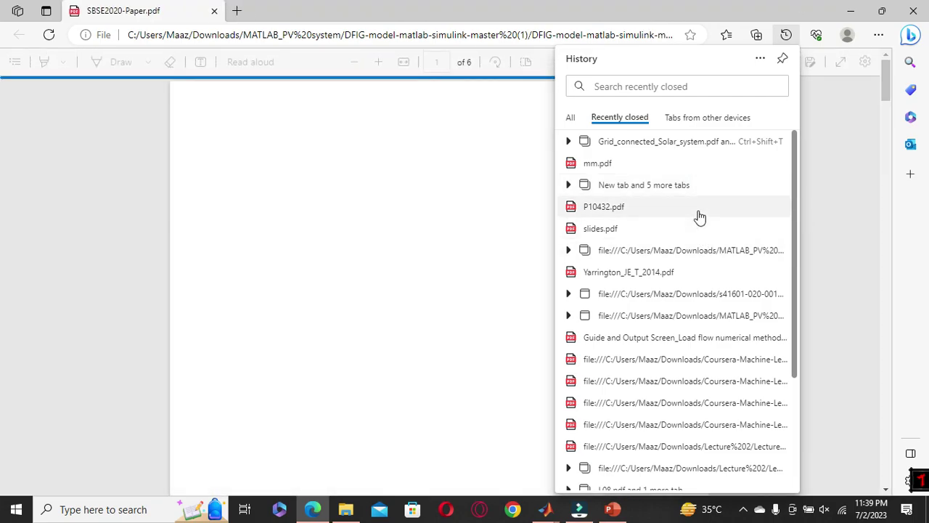
pyautogui.click(699, 212)
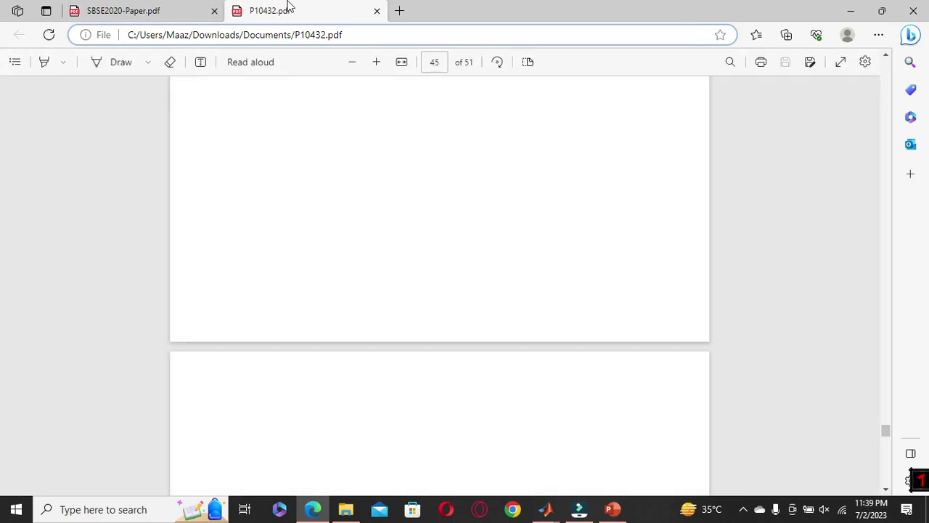
# Open report-part2.pdf from the full browsing history and check its first pages to identify the document.
pyautogui.click(46, 10)
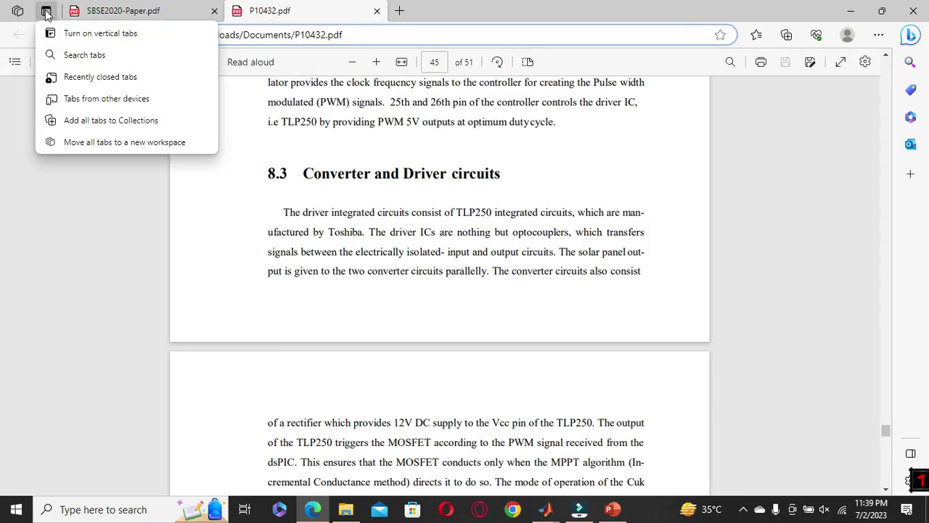
pyautogui.click(96, 82)
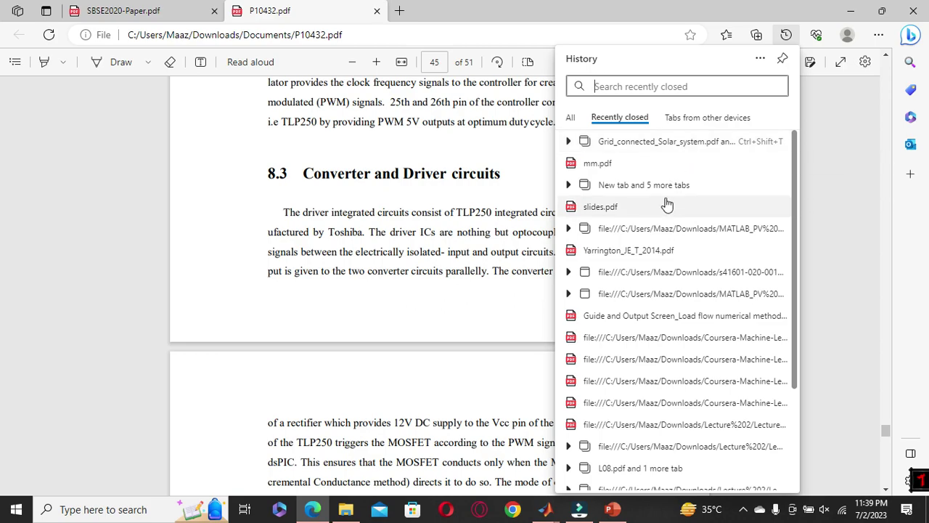
pyautogui.click(571, 117)
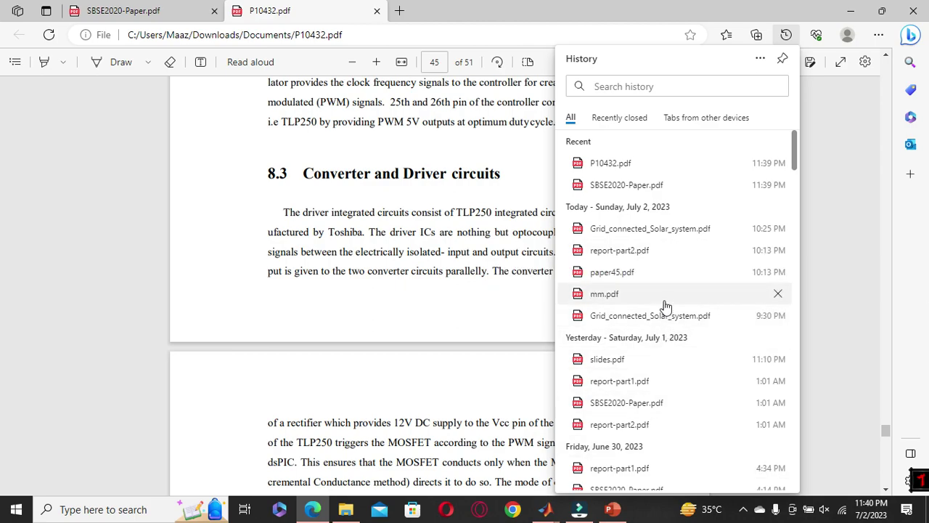
pyautogui.click(673, 254)
pyautogui.scroll(5, 622, 276)
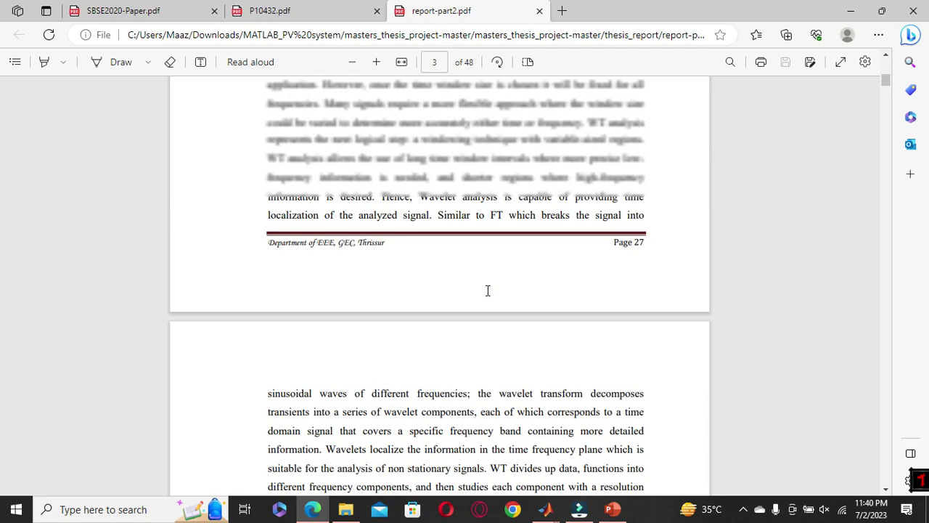
pyautogui.click(278, 7)
pyautogui.click(465, 9)
pyautogui.scroll(10, 455, 237)
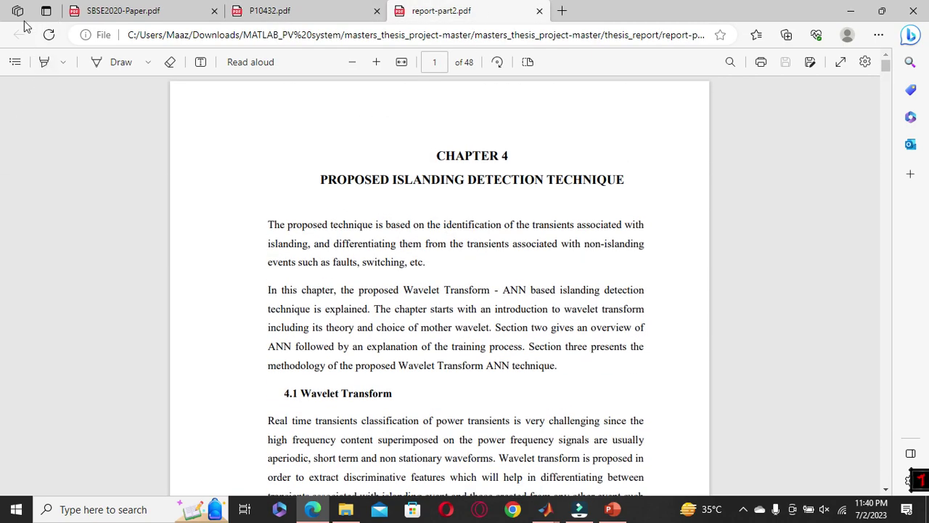
# Open paper45.pdf from the full browsing history and show its title and abstract on page 1.
pyautogui.click(46, 10)
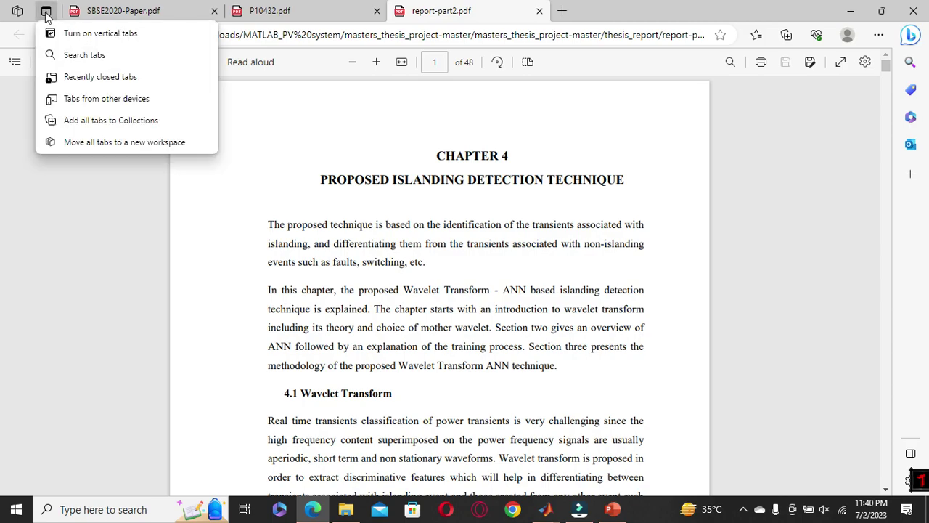
pyautogui.click(75, 76)
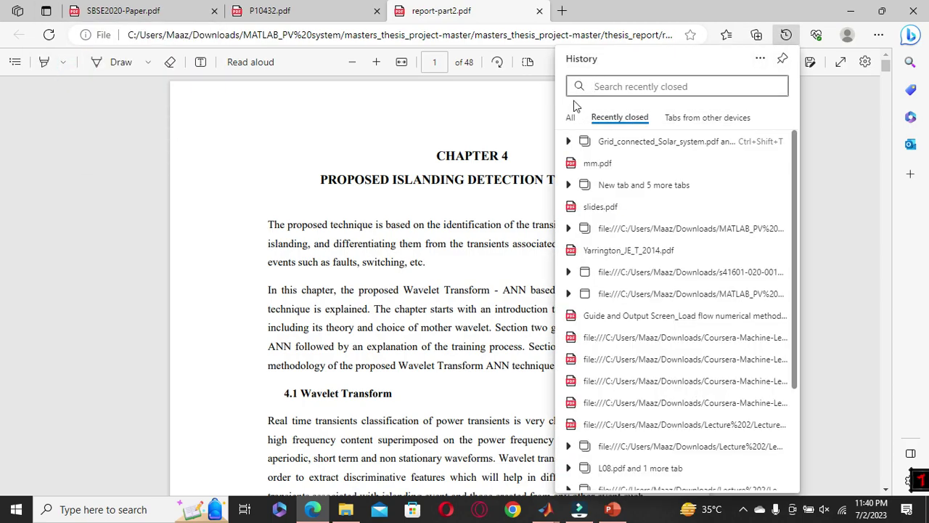
pyautogui.click(571, 120)
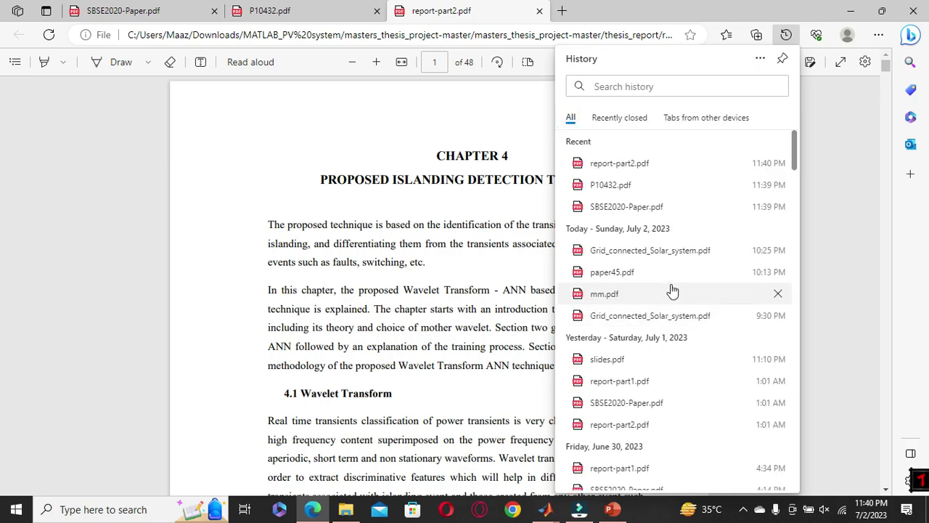
pyautogui.click(669, 274)
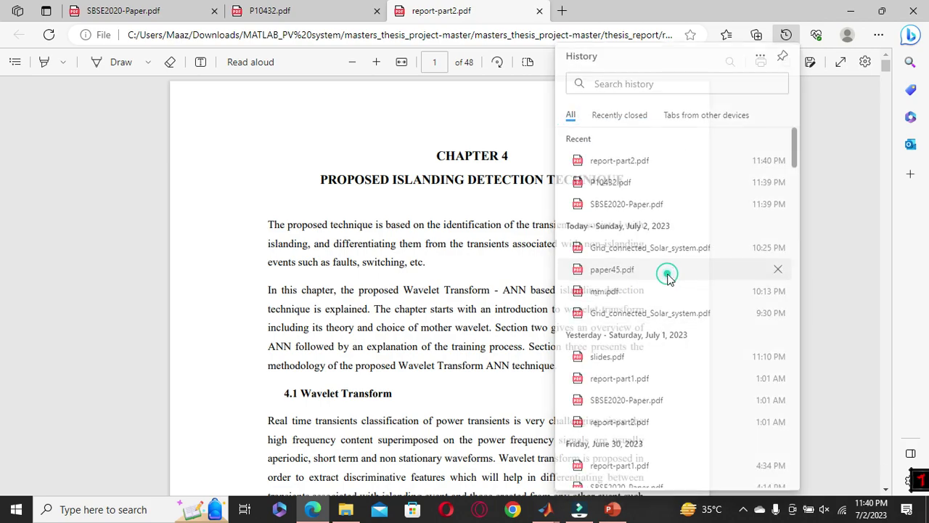
pyautogui.scroll(10, 460, 270)
pyautogui.scroll(8, 460, 270)
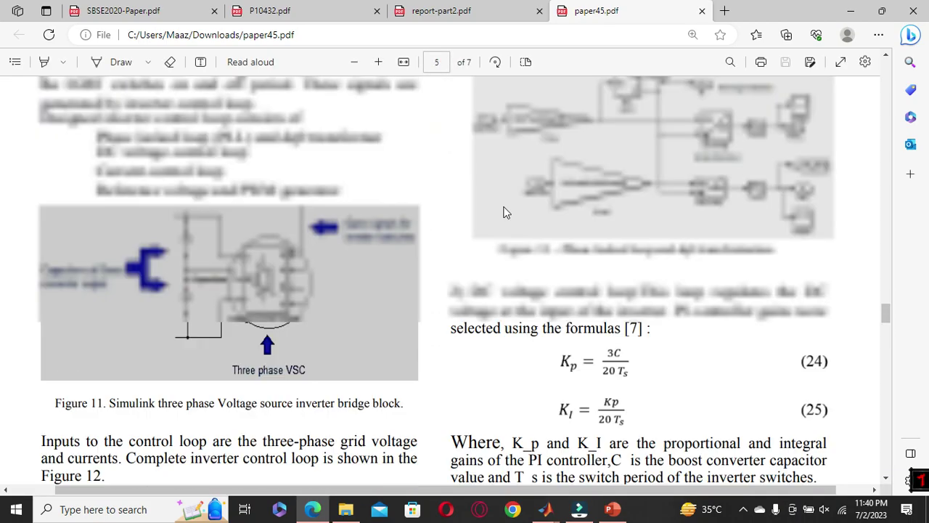
pyautogui.moveTo(887, 304); pyautogui.dragTo(886, 69)
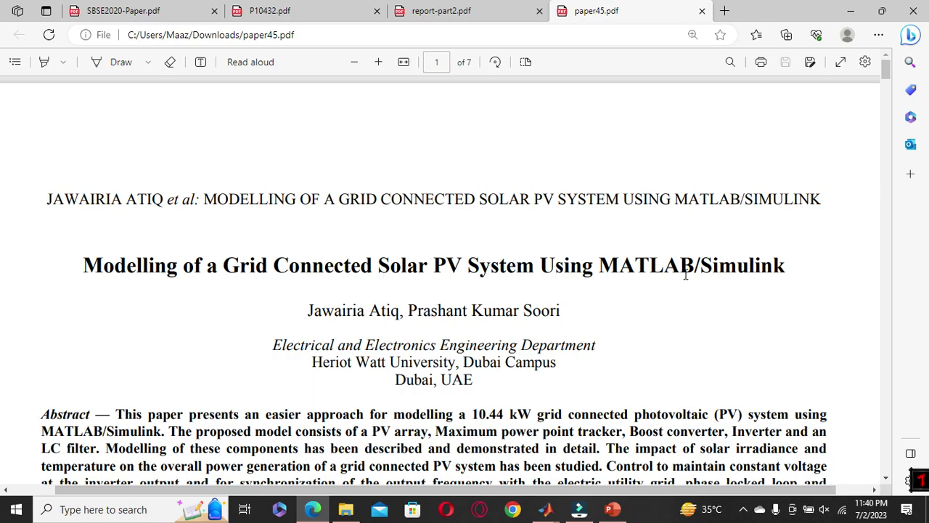
# Examine the paper's PV array, MPPT, boost converter and inverter control modelling, including the complete grid-connected system in Figure 16.
pyautogui.scroll(-15, 682, 270)
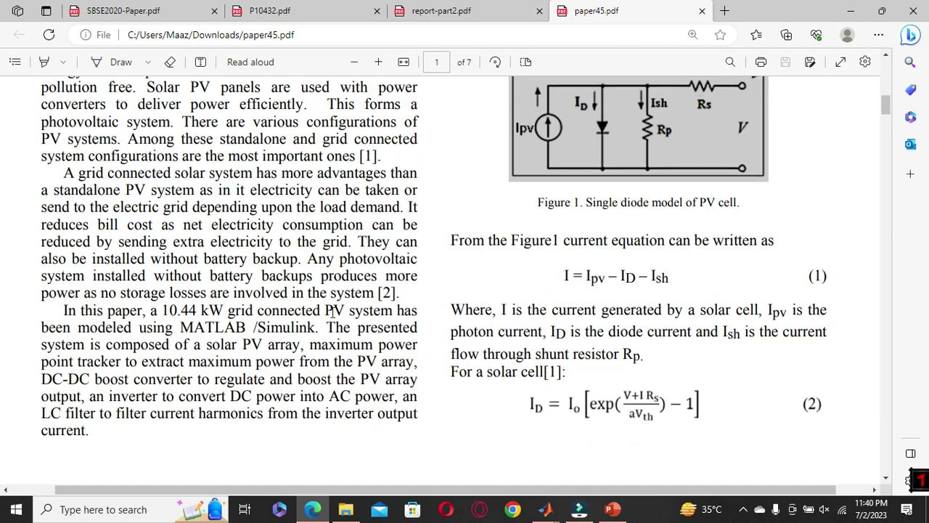
pyautogui.scroll(-15, 346, 260)
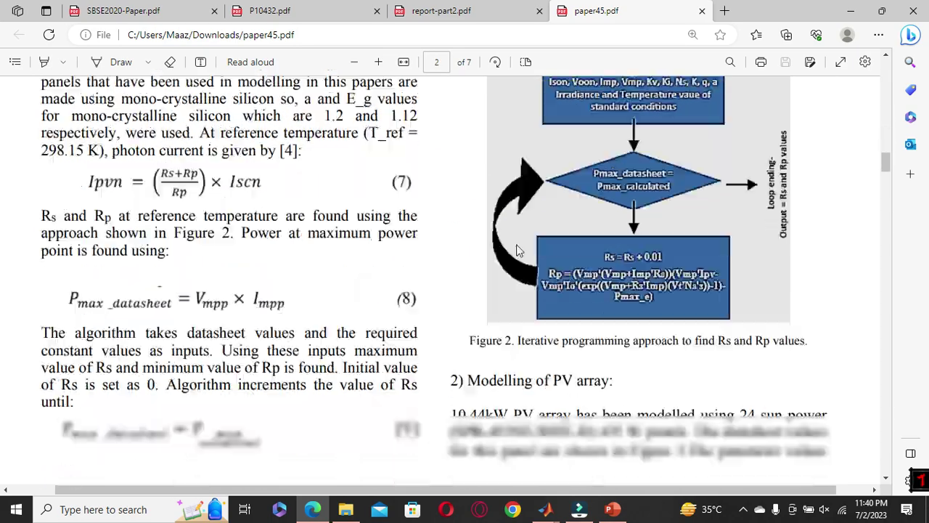
pyautogui.scroll(-8, 519, 249)
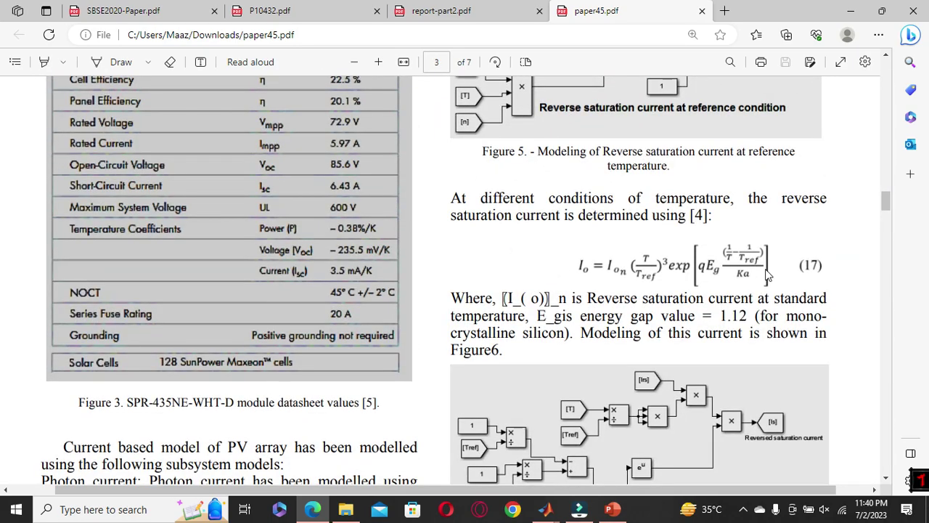
pyautogui.scroll(-4, 703, 272)
pyautogui.scroll(-2, 703, 271)
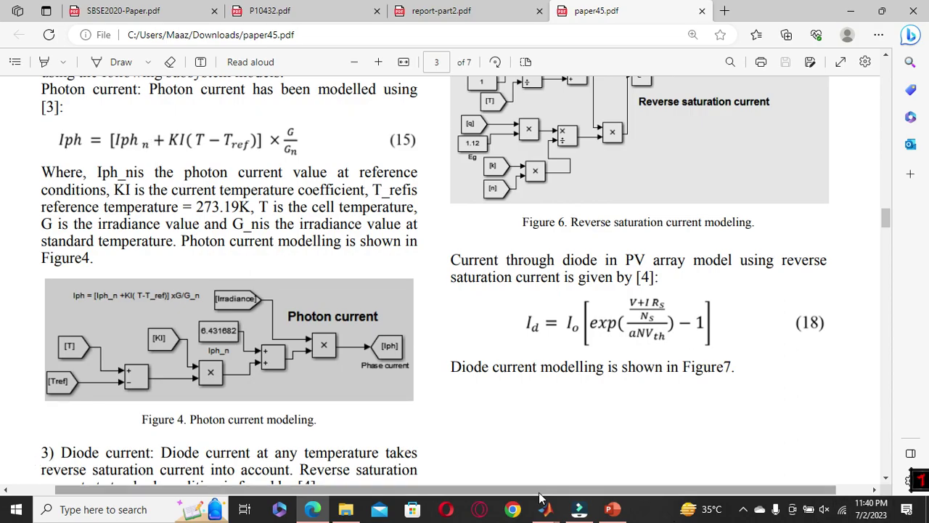
pyautogui.scroll(-10, 727, 356)
pyautogui.scroll(-12, 728, 353)
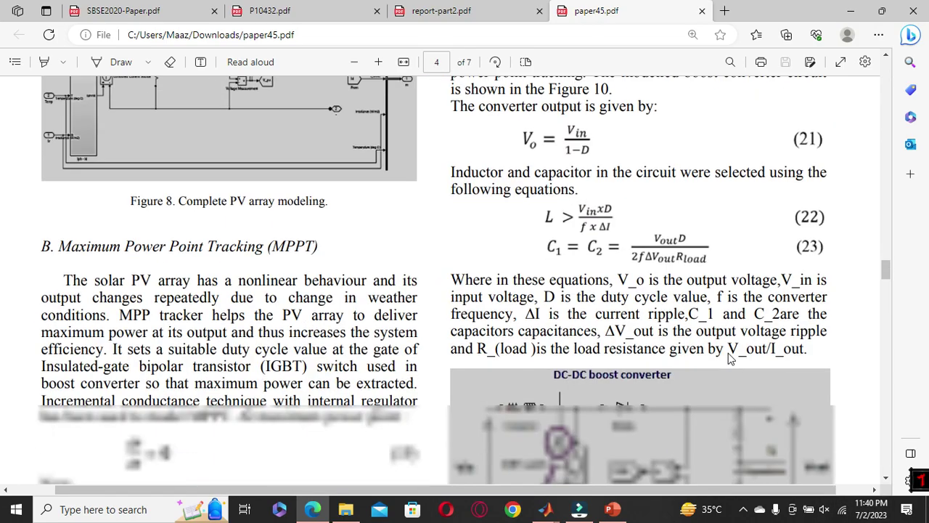
pyautogui.scroll(-12, 592, 315)
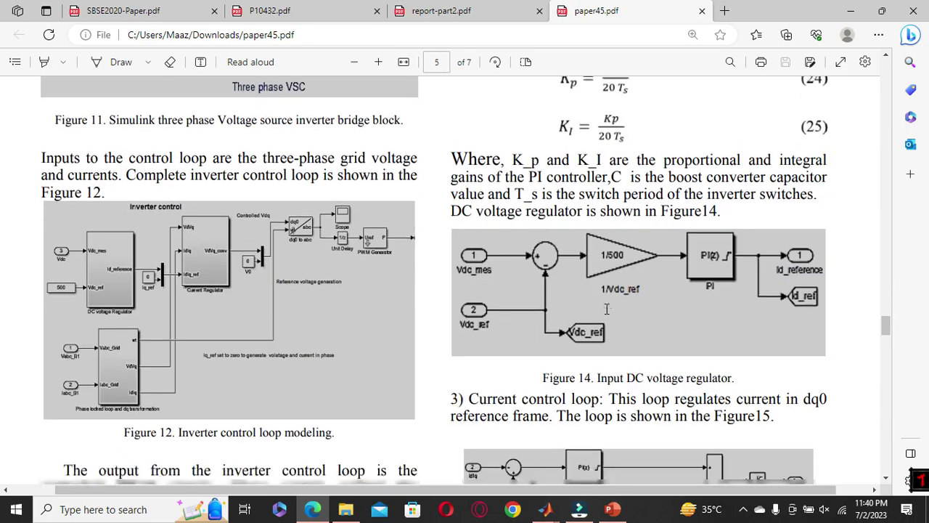
pyautogui.scroll(-10, 608, 312)
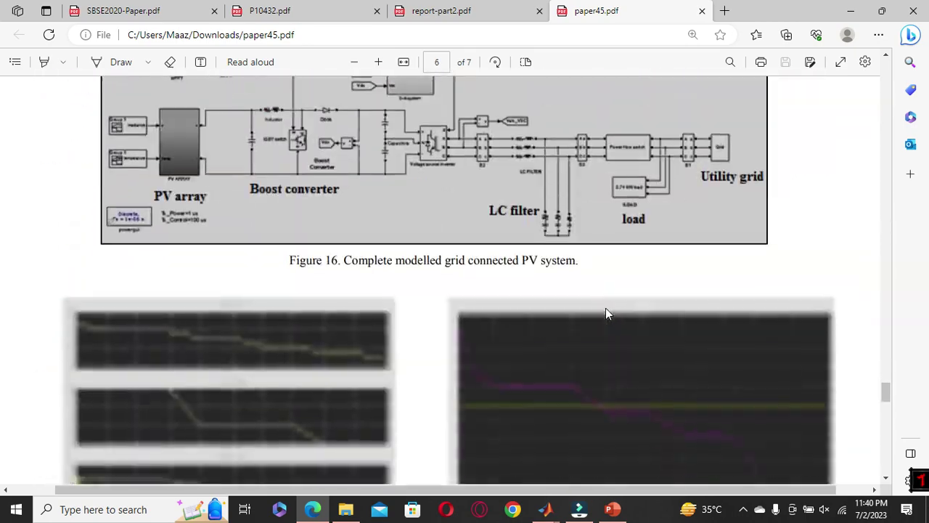
pyautogui.scroll(2, 608, 313)
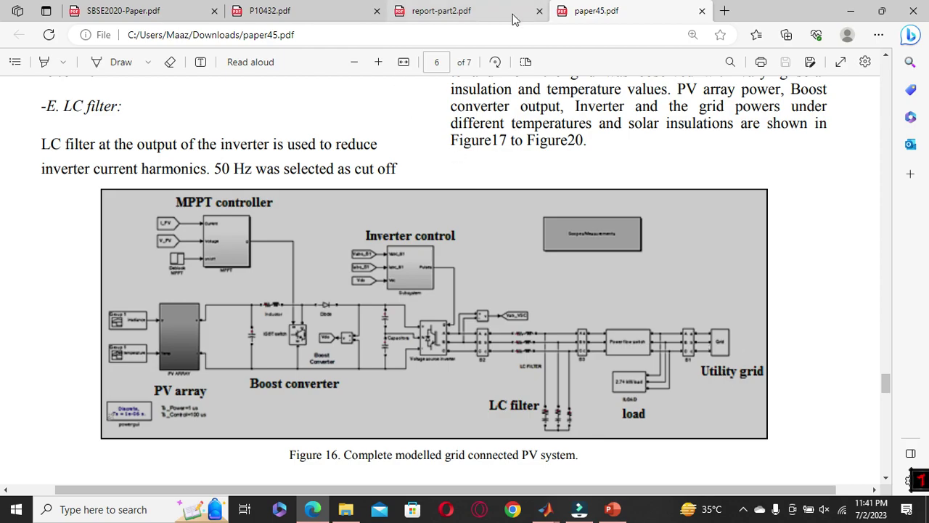
pyautogui.scroll(10, 701, 269)
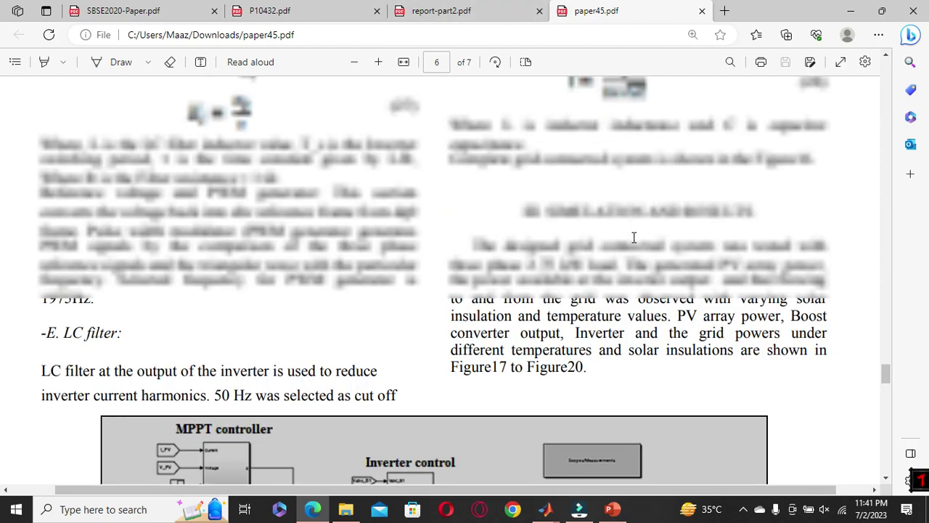
pyautogui.scroll(5, 538, 280)
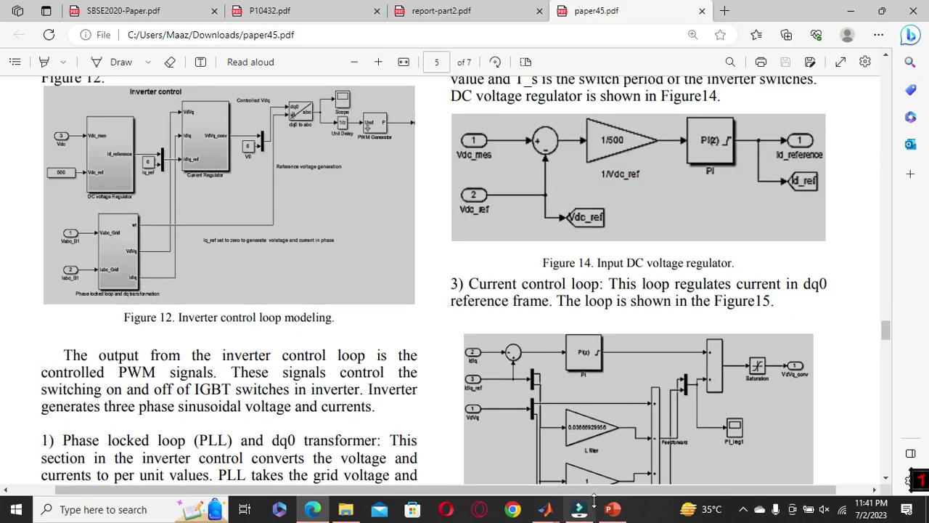
# Switch back to the grid_connected model in Simulink, review the parameters of the RL branch L beside the 3-Level Bridge, and close them.
pyautogui.moveTo(552, 504)
pyautogui.click(682, 465)
pyautogui.click(629, 466)
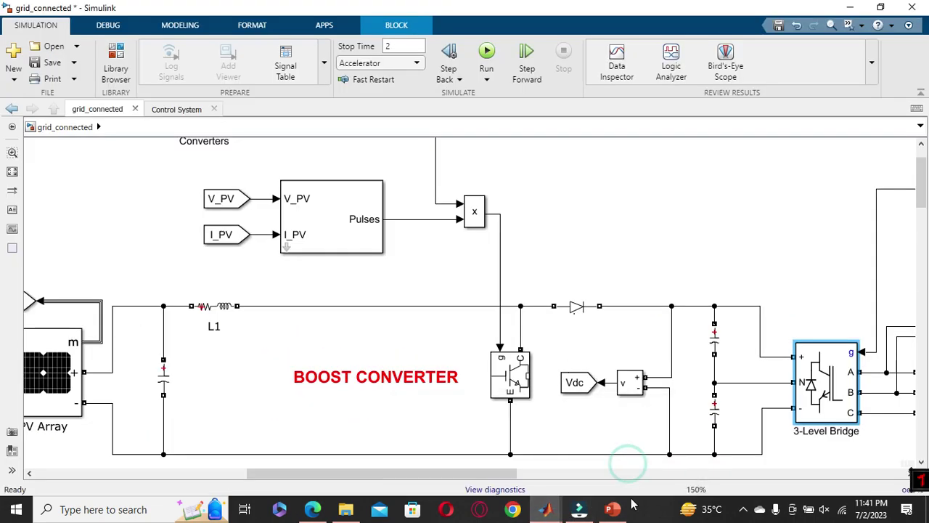
pyautogui.moveTo(498, 473); pyautogui.dragTo(629, 470)
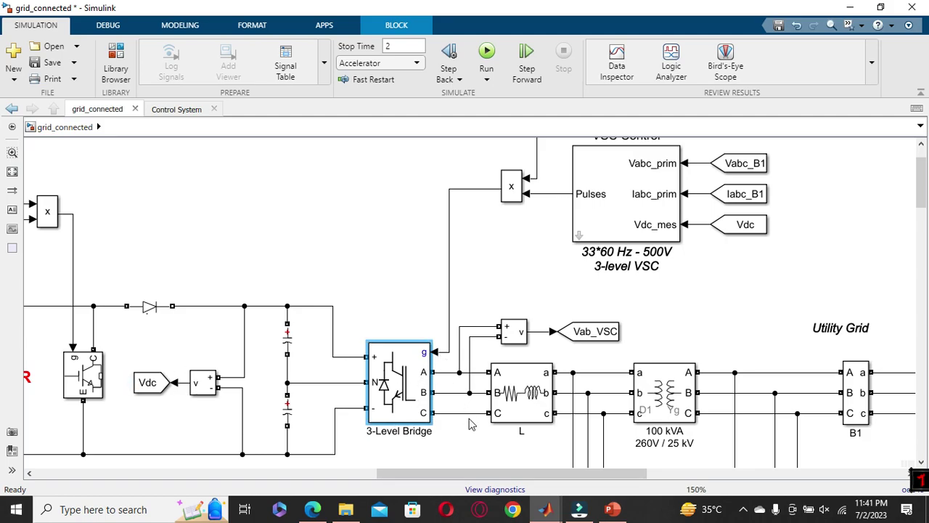
pyautogui.click(520, 405)
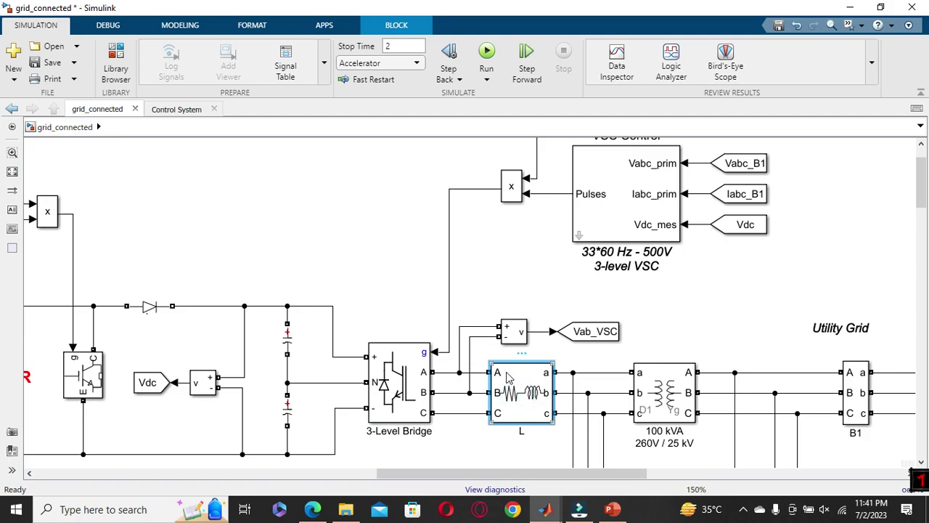
pyautogui.click(532, 393)
pyautogui.doubleClick(533, 393)
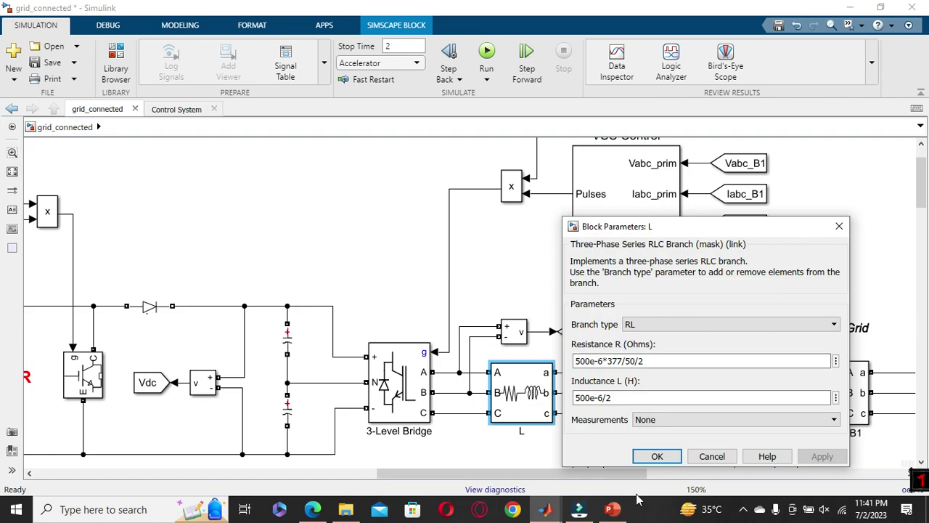
pyautogui.click(657, 456)
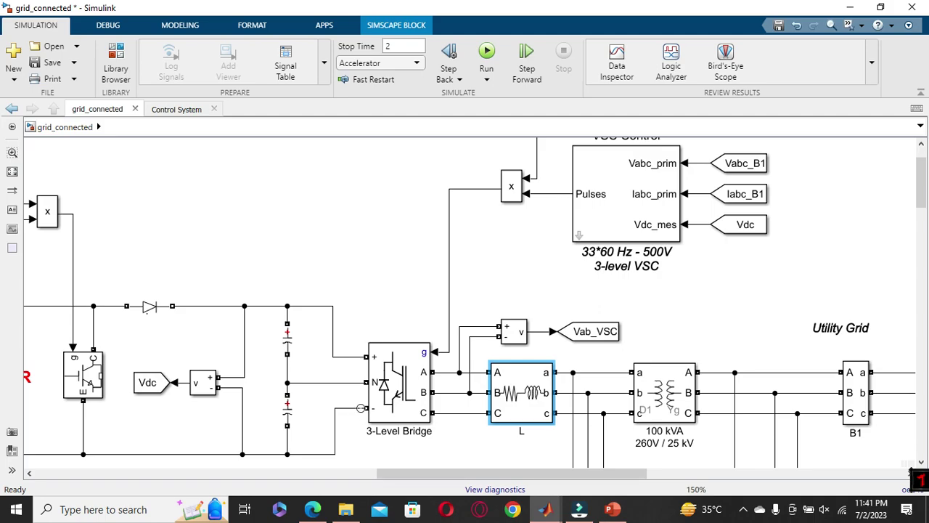
# Move the 10 kvar capacitor block down to just above its Capacitor Bank label.
pyautogui.moveTo(385, 476); pyautogui.dragTo(439, 489)
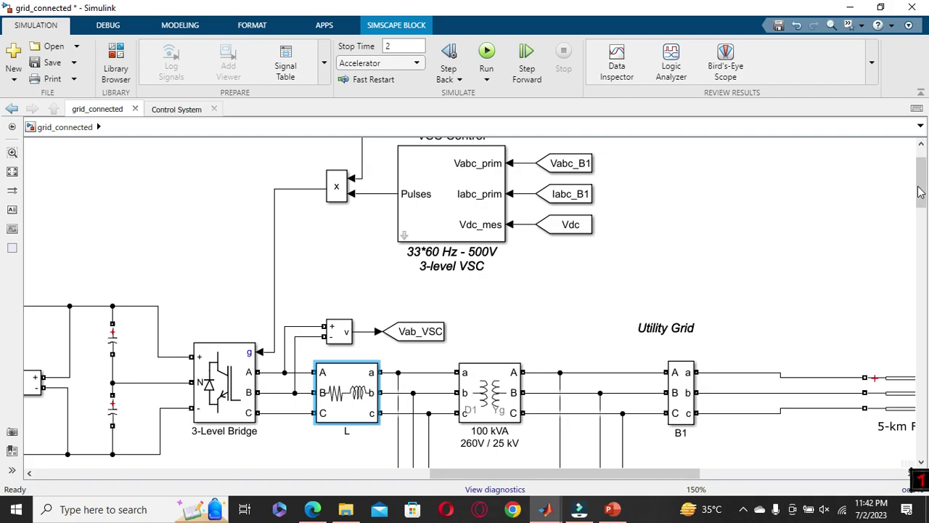
pyautogui.moveTo(920, 186); pyautogui.dragTo(921, 227)
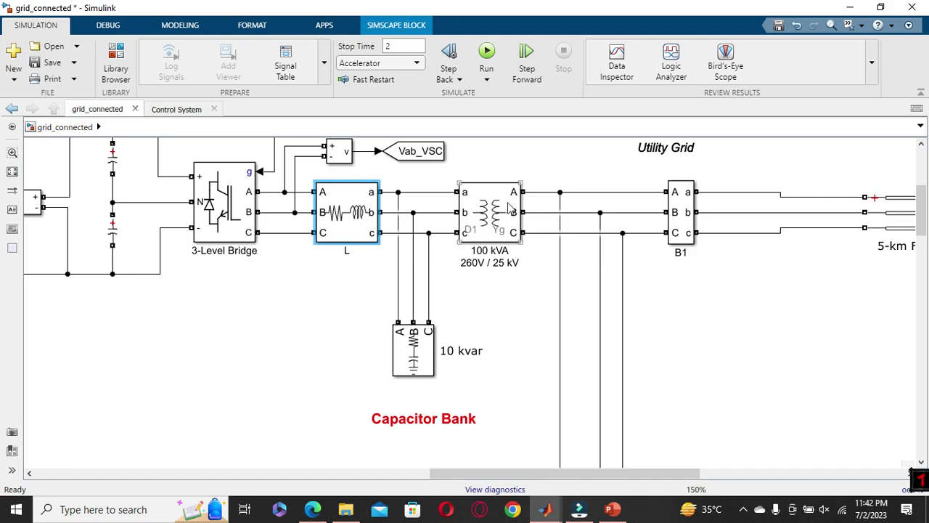
pyautogui.moveTo(414, 356); pyautogui.dragTo(415, 393)
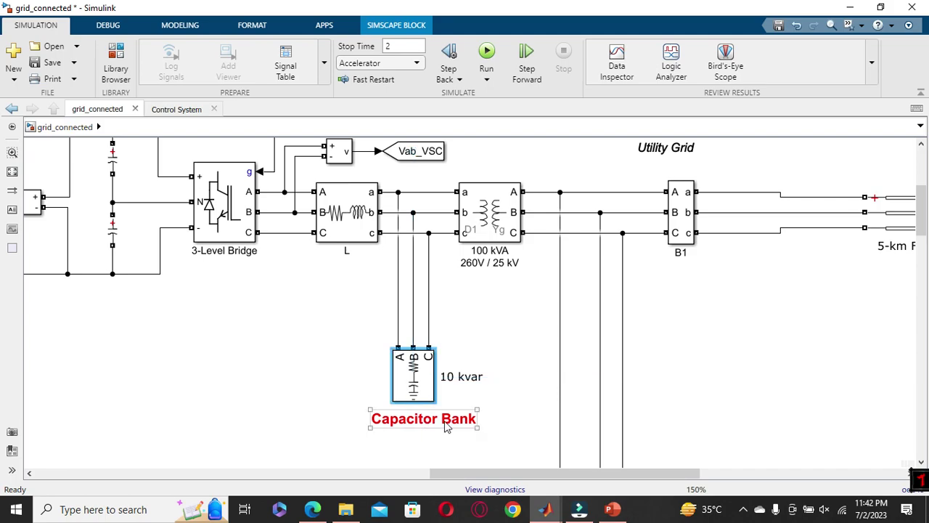
# Shift the Capacitor Bank label slightly left so it sits more centrally beneath the 10 kvar block.
pyautogui.moveTo(452, 425); pyautogui.dragTo(446, 425)
pyautogui.click(490, 326)
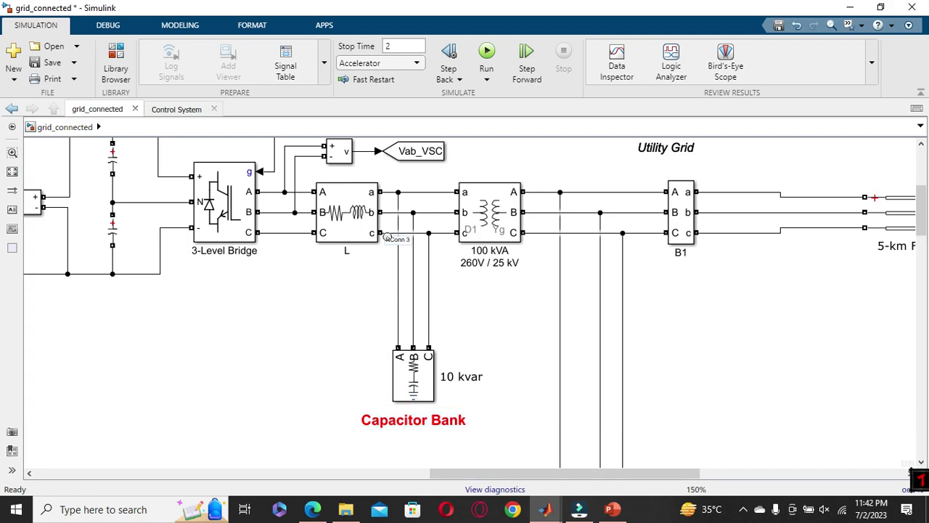
# Examine the 3-Level Bridge output stage and the 10 kvar Capacitor Bank connected ahead of the 260V / 25 kV transformer.
pyautogui.click(232, 210)
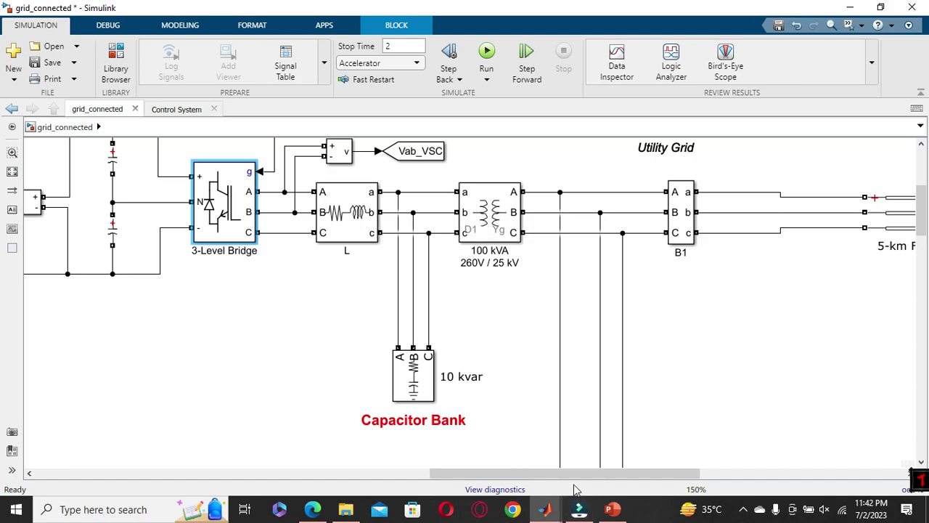
pyautogui.moveTo(589, 474); pyautogui.dragTo(658, 478)
pyautogui.moveTo(337, 318); pyautogui.dragTo(445, 419)
pyautogui.click(533, 304)
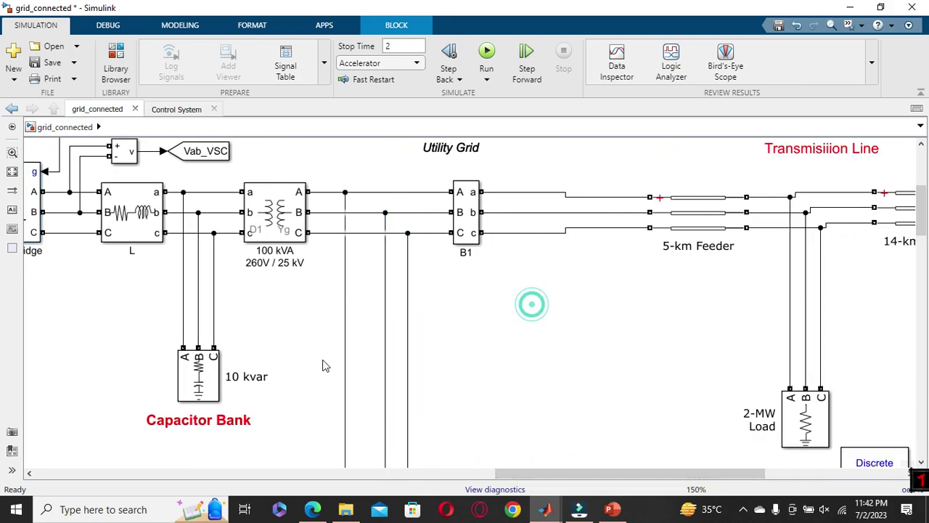
pyautogui.moveTo(558, 472); pyautogui.dragTo(614, 467)
# Examine the transmission line section, covering the 5-km Feeder, 2-MW Load, 14-km Feeder and 30-MW 2-Mvar Load.
pyautogui.click(545, 225)
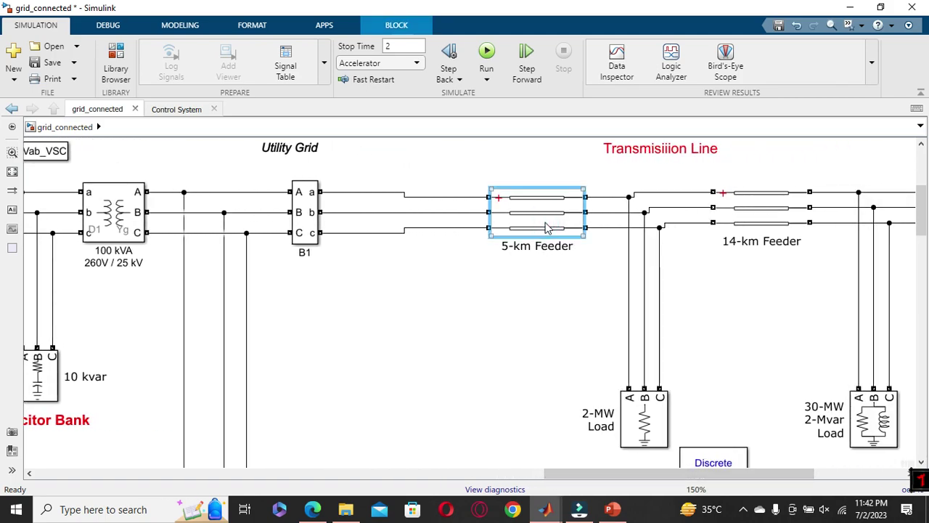
pyautogui.click(550, 288)
pyautogui.moveTo(580, 477); pyautogui.dragTo(640, 472)
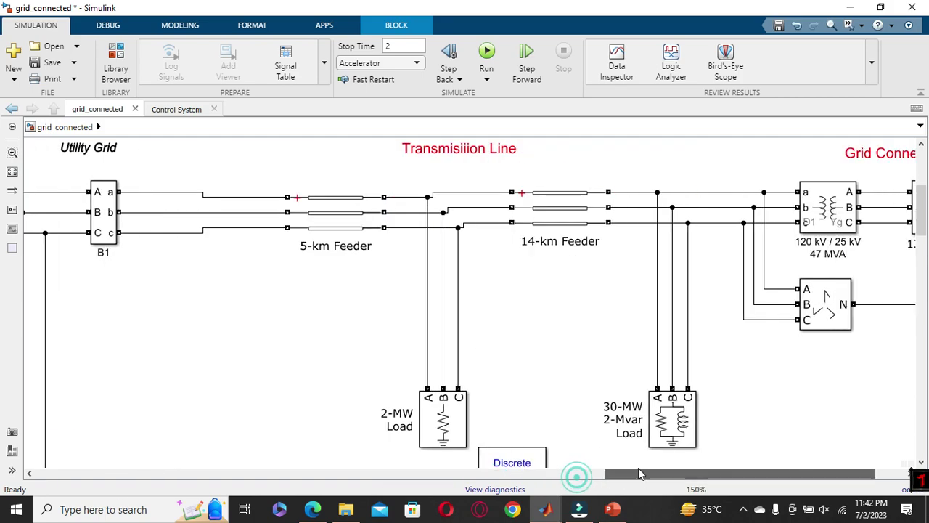
pyautogui.click(576, 216)
pyautogui.click(559, 316)
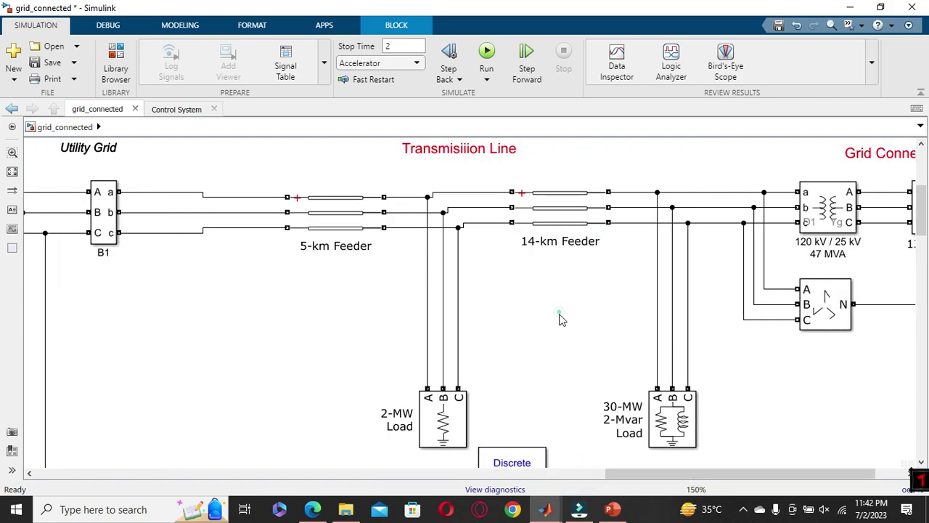
pyautogui.click(346, 204)
pyautogui.click(341, 268)
pyautogui.click(346, 205)
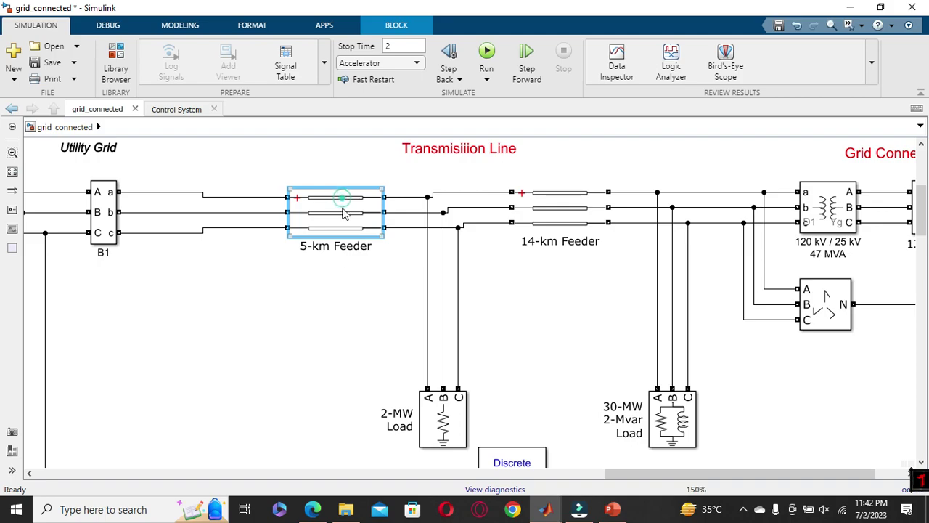
pyautogui.click(349, 312)
pyautogui.click(354, 222)
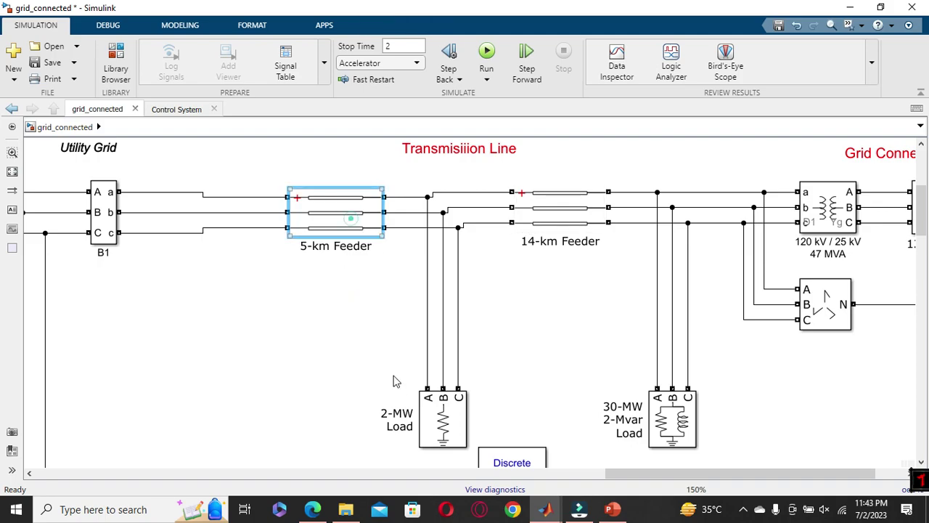
pyautogui.click(415, 292)
pyautogui.click(354, 212)
pyautogui.click(326, 231)
pyautogui.click(440, 415)
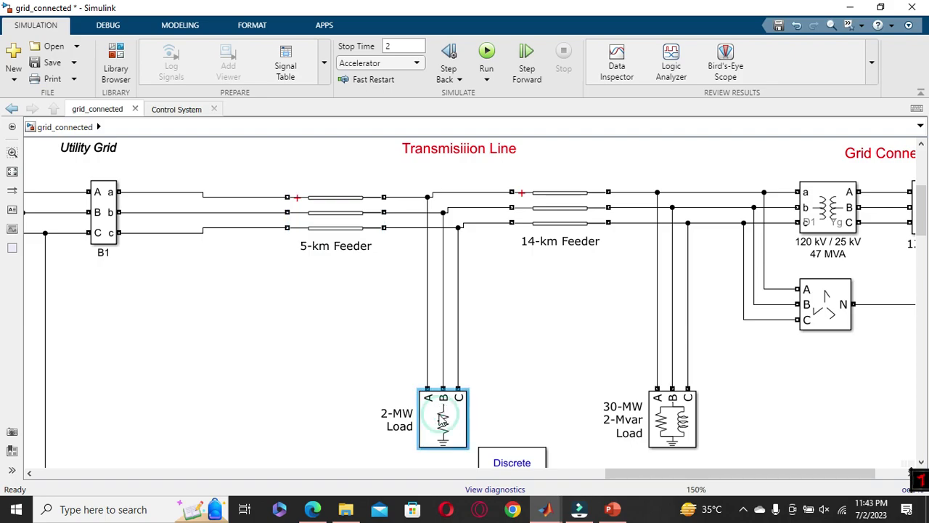
pyautogui.click(556, 196)
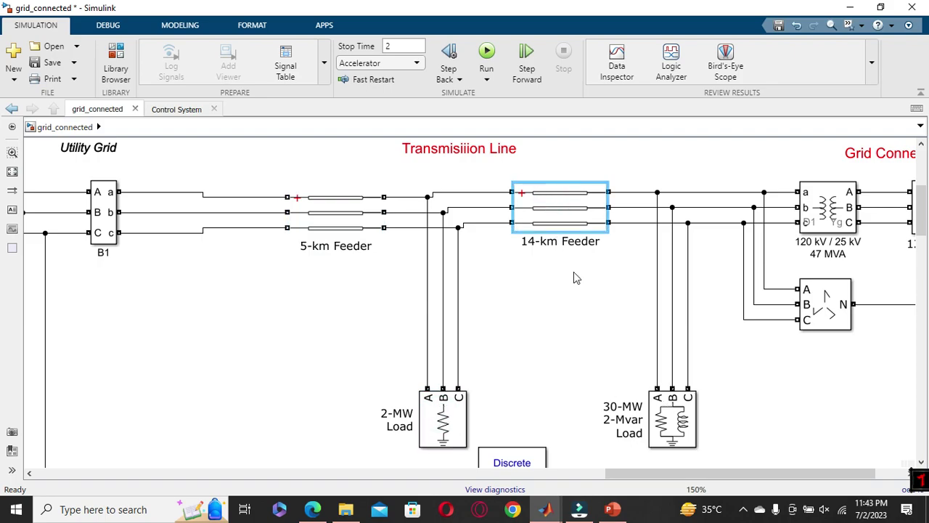
pyautogui.click(672, 418)
# Review the parameters of the 120kV 2500MVA three-phase source in the Grid Connection section and close them.
pyautogui.moveTo(655, 474); pyautogui.dragTo(794, 462)
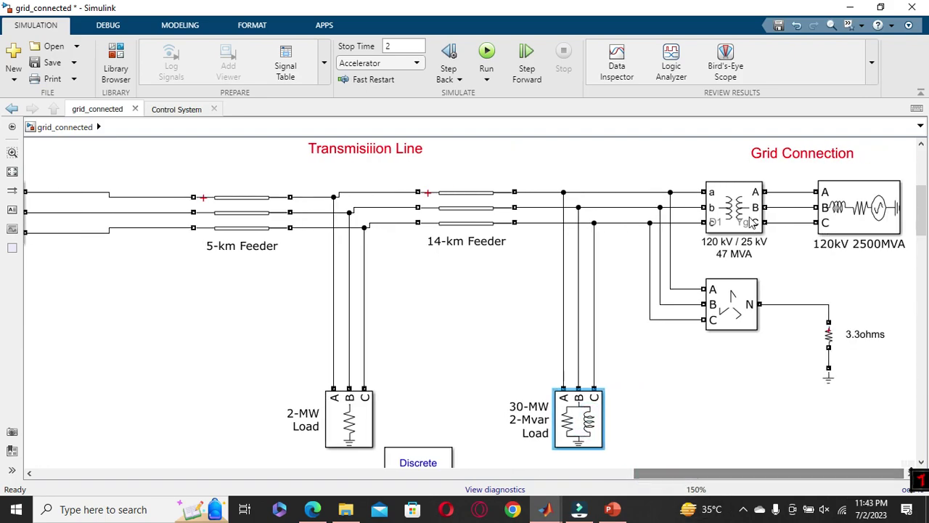
pyautogui.click(885, 217)
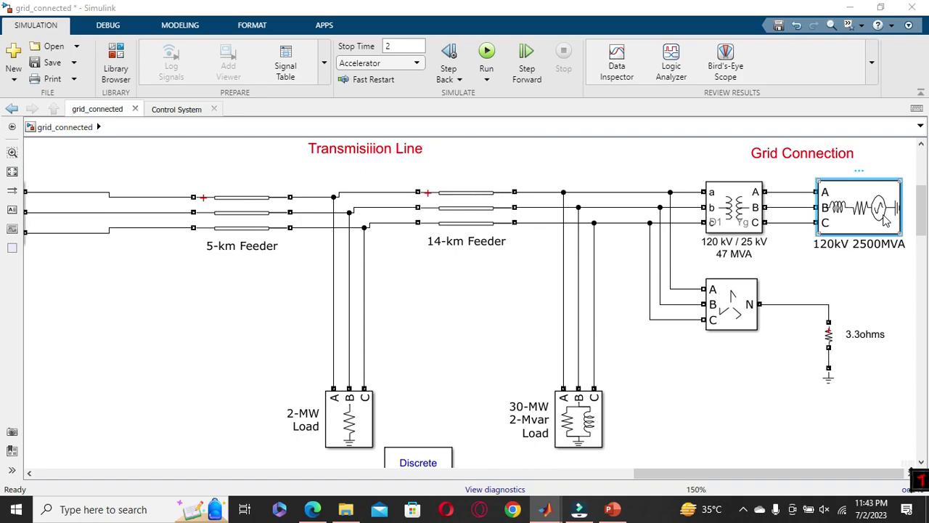
pyautogui.doubleClick(886, 218)
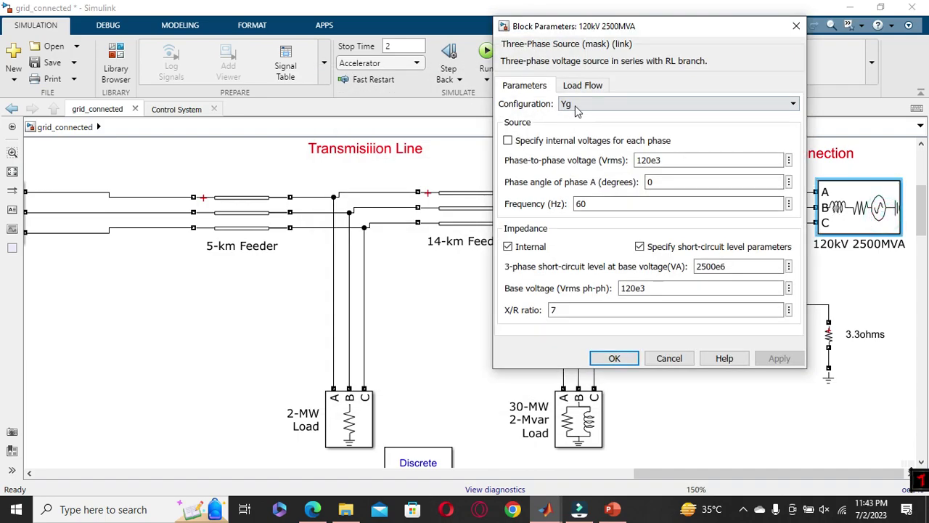
pyautogui.click(796, 25)
pyautogui.click(804, 276)
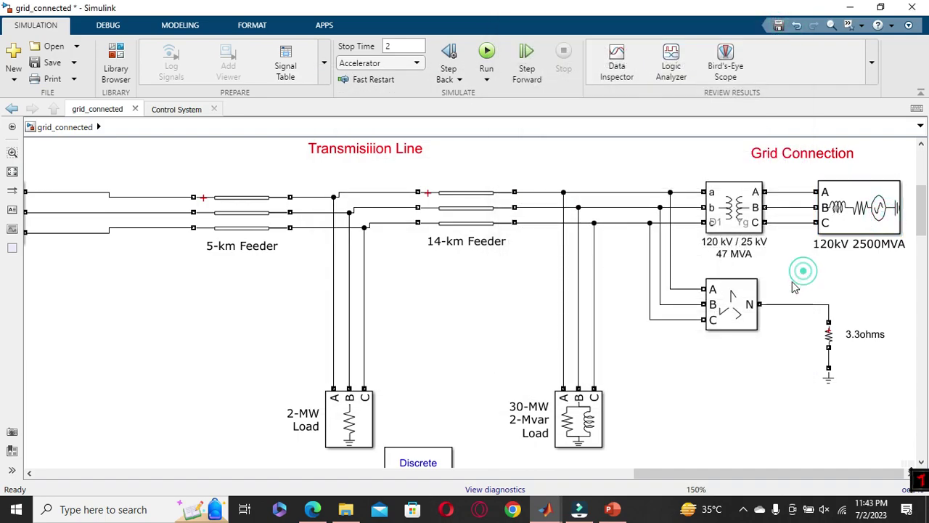
# Examine the 30-MW 2-Mvar and 2-MW loads together with the 120kV 2500MVA source that represents the grid.
pyautogui.click(581, 439)
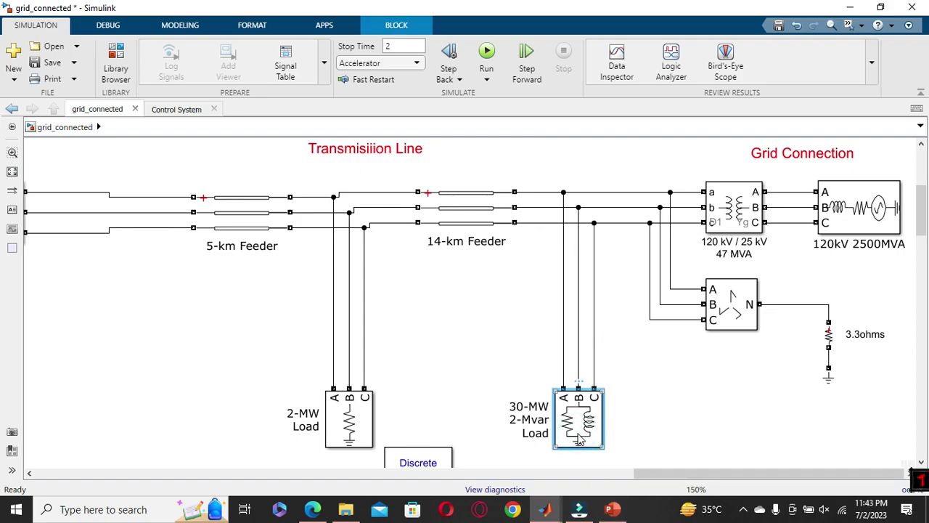
pyautogui.click(367, 443)
pyautogui.click(465, 364)
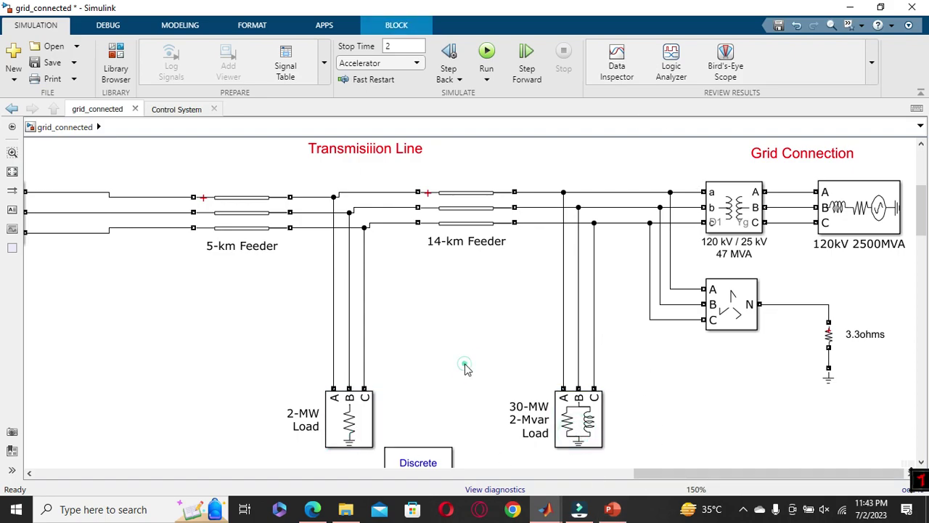
pyautogui.click(874, 215)
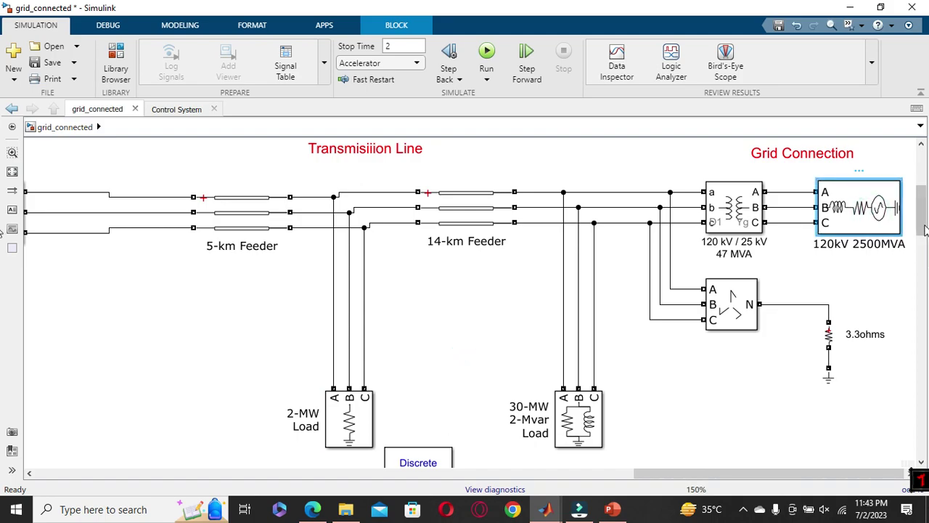
pyautogui.moveTo(926, 229)
pyautogui.mouseDown()
pyautogui.moveTo(925, 263)
pyautogui.moveTo(924, 201)
pyautogui.moveTo(924, 225)
pyautogui.mouseUp()
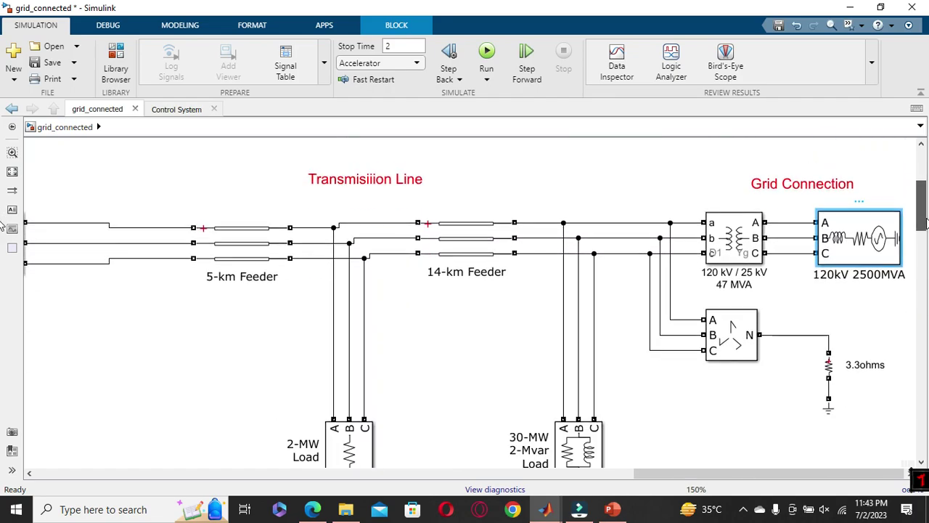
# Return to the PV Array block and examine its connection to the boost converter.
pyautogui.moveTo(724, 473); pyautogui.dragTo(314, 438)
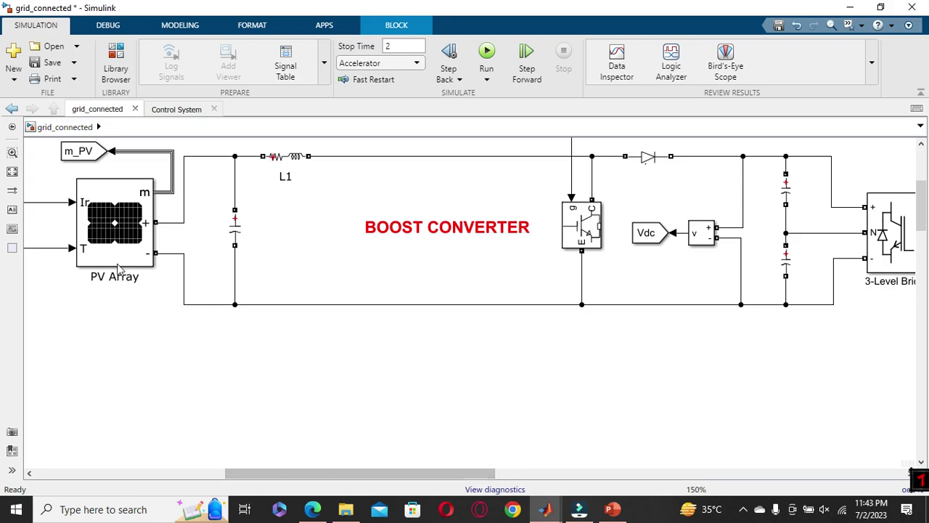
pyautogui.click(95, 234)
pyautogui.click(271, 264)
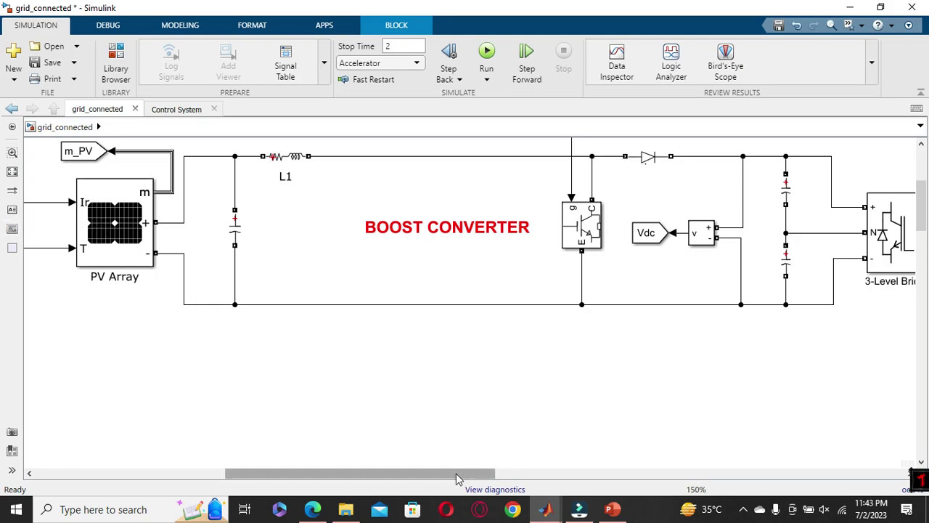
pyautogui.click(118, 244)
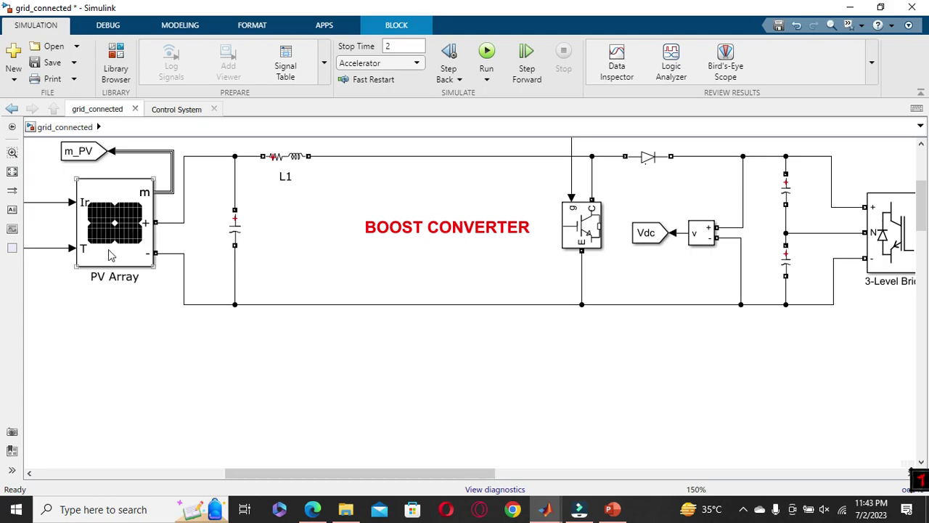
pyautogui.click(302, 308)
# Move the RL branch L slightly closer to the 3-Level Bridge.
pyautogui.moveTo(488, 473); pyautogui.dragTo(589, 474)
pyautogui.click(576, 231)
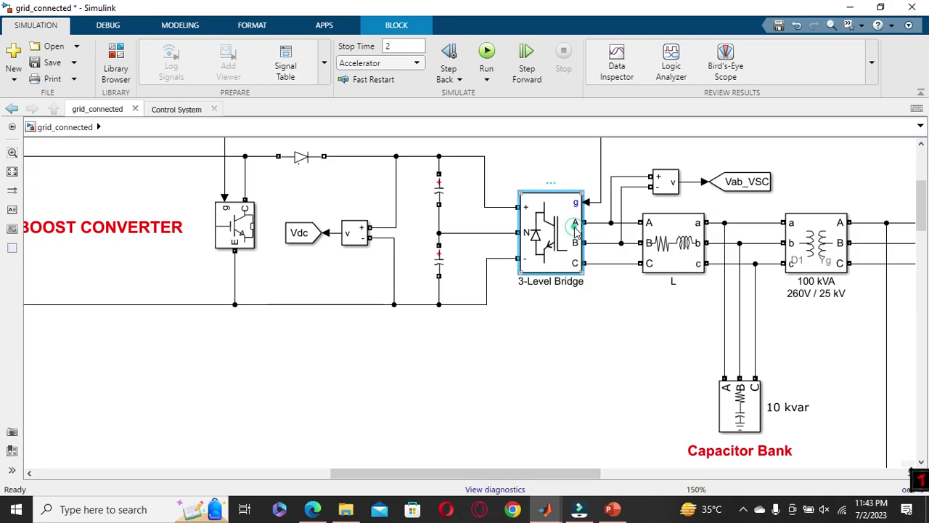
pyautogui.click(671, 251)
pyautogui.moveTo(671, 250); pyautogui.dragTo(666, 250)
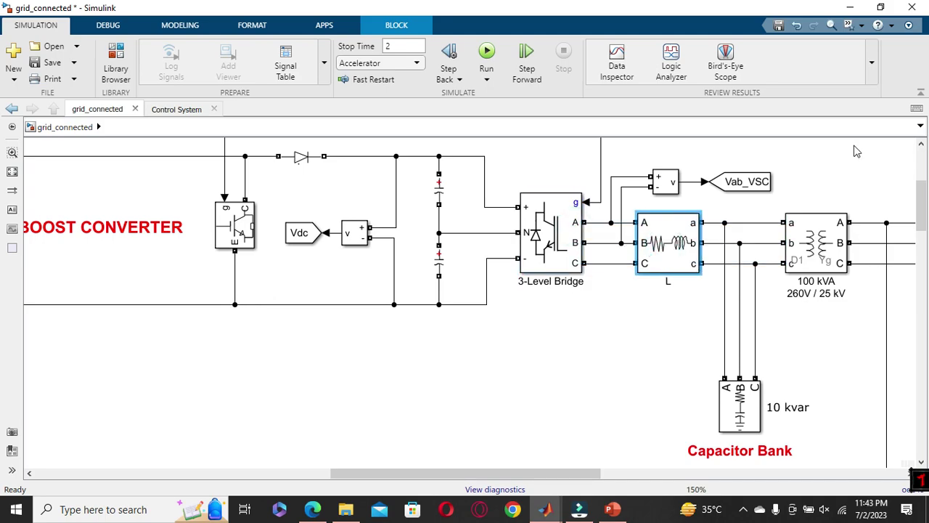
# Trace the three phase lines branching off between the 100 kVA transformer and B1 down to the Connection to the 25KV BUS.
pyautogui.moveTo(531, 473); pyautogui.dragTo(572, 473)
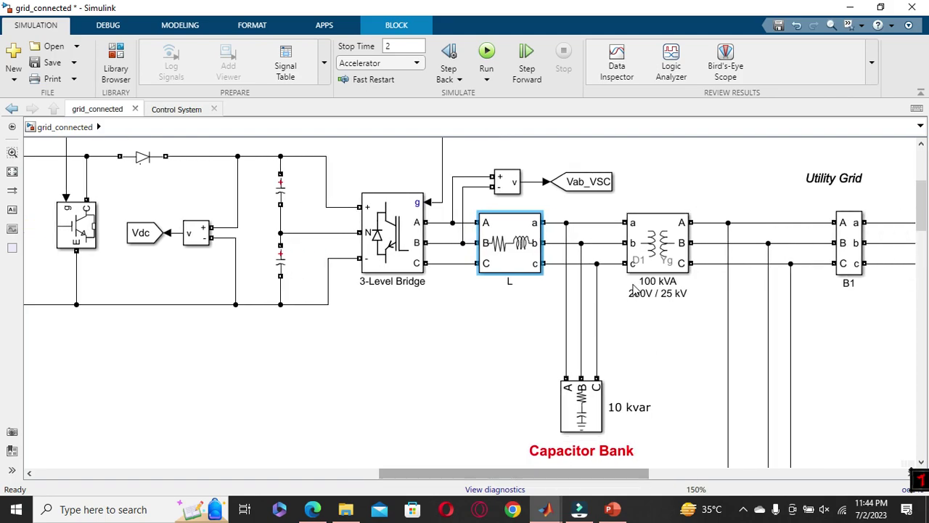
pyautogui.moveTo(926, 221)
pyautogui.mouseDown()
pyautogui.moveTo(925, 257)
pyautogui.moveTo(925, 231)
pyautogui.mouseUp()
pyautogui.moveTo(701, 308); pyautogui.dragTo(813, 334)
pyautogui.click(862, 292)
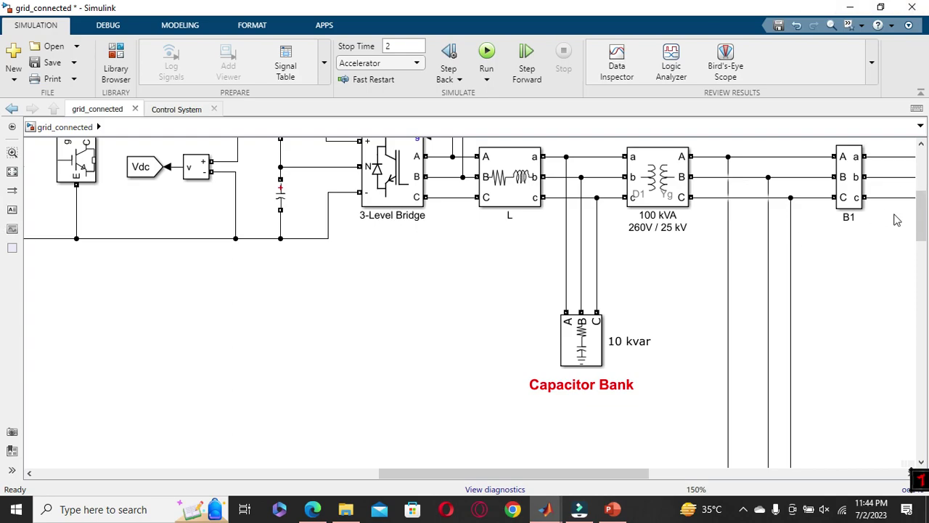
pyautogui.moveTo(921, 218); pyautogui.dragTo(925, 200)
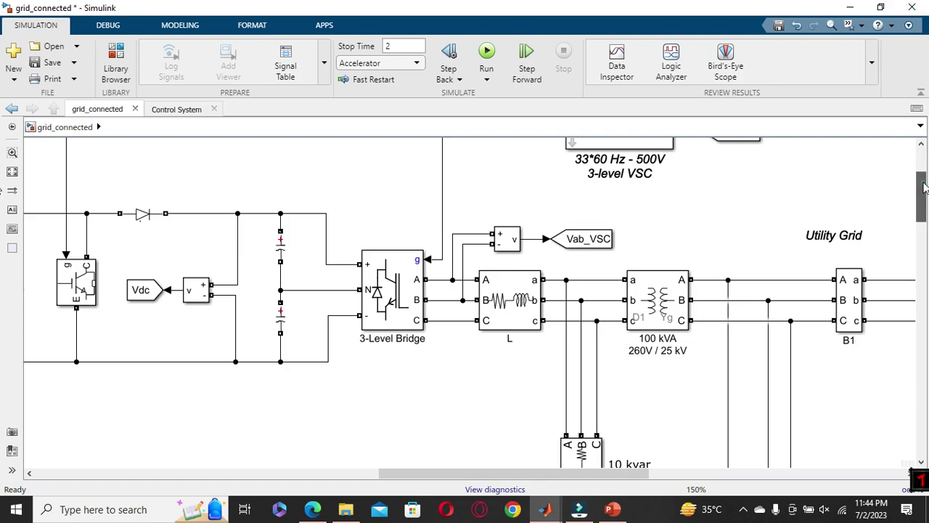
pyautogui.scroll(-3, 920, 181)
pyautogui.moveTo(681, 225); pyautogui.dragTo(813, 273)
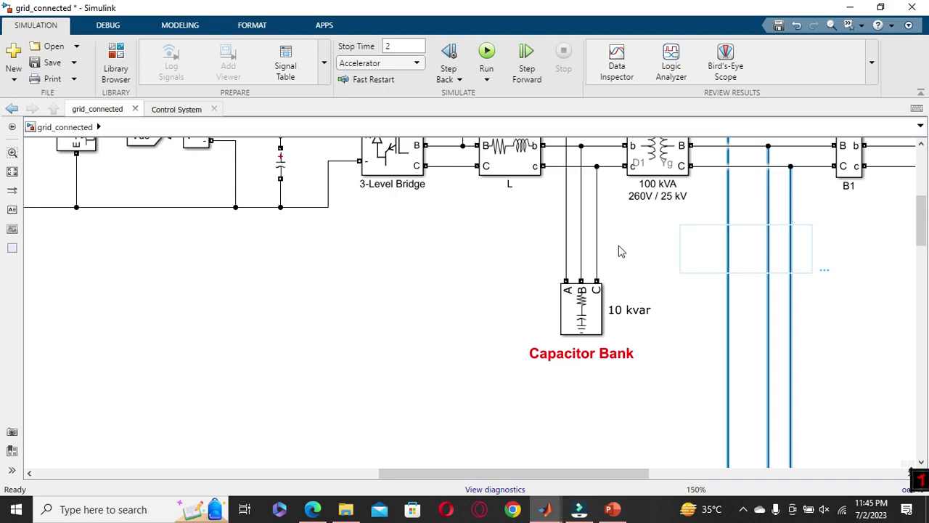
pyautogui.click(655, 245)
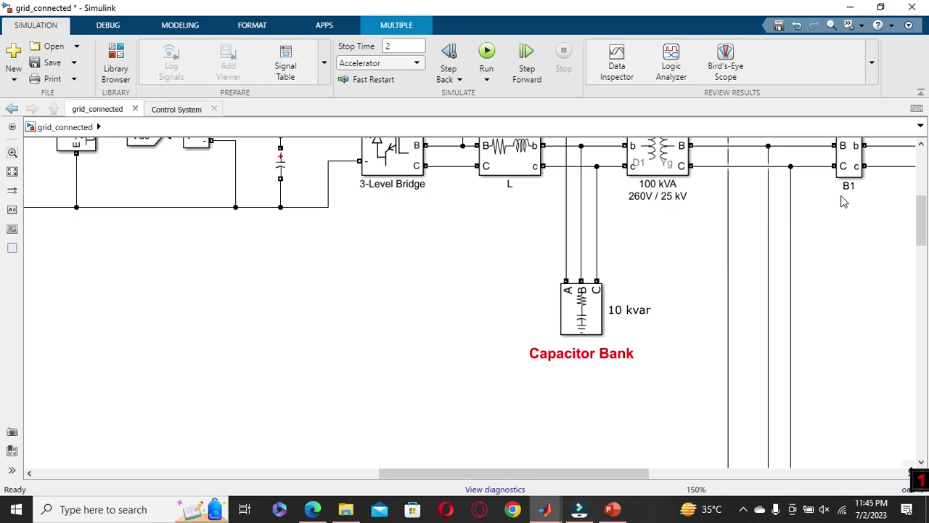
pyautogui.click(757, 239)
pyautogui.moveTo(921, 237); pyautogui.dragTo(924, 318)
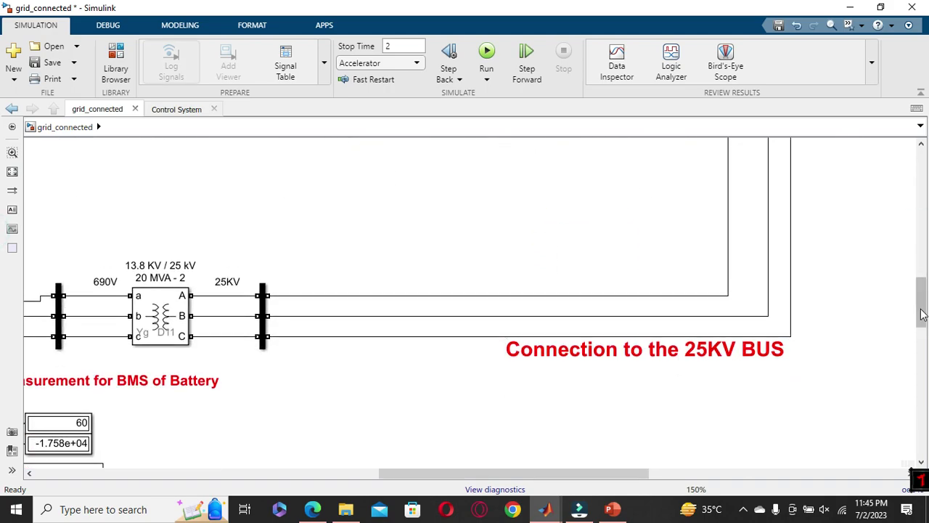
# Review the configuration and winding parameters of the 100 kVA 260V / 25 kV transformer, including the winding 1 voltage, and close them.
pyautogui.scroll(8, 921, 312)
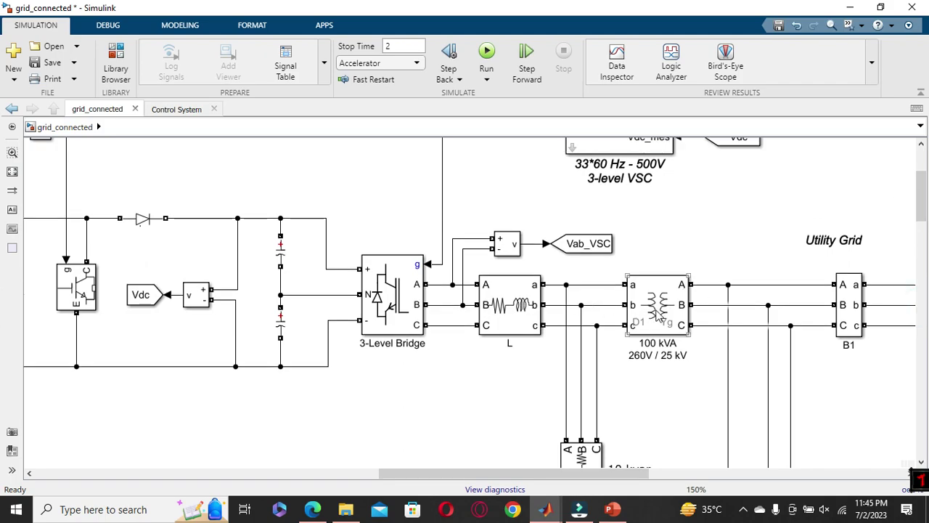
pyautogui.doubleClick(657, 312)
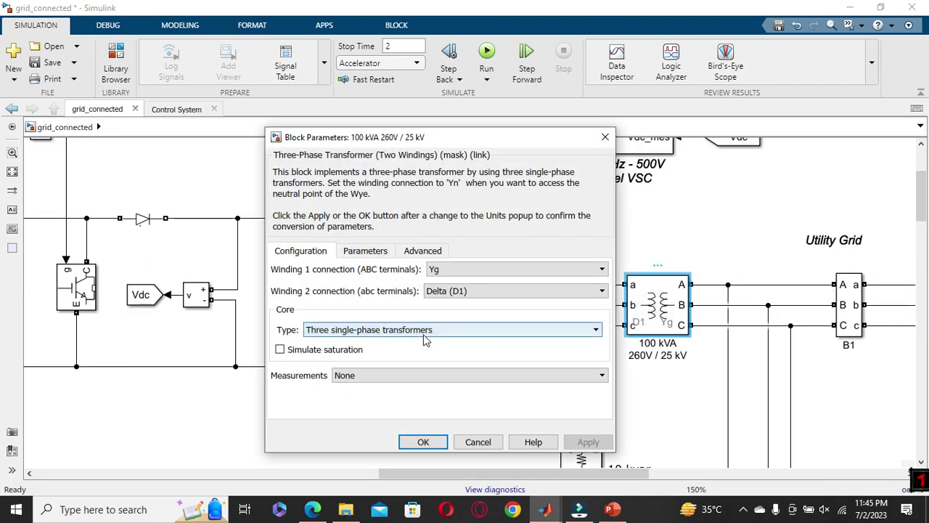
pyautogui.click(374, 251)
pyautogui.click(520, 330)
pyautogui.moveTo(512, 334); pyautogui.dragTo(522, 312)
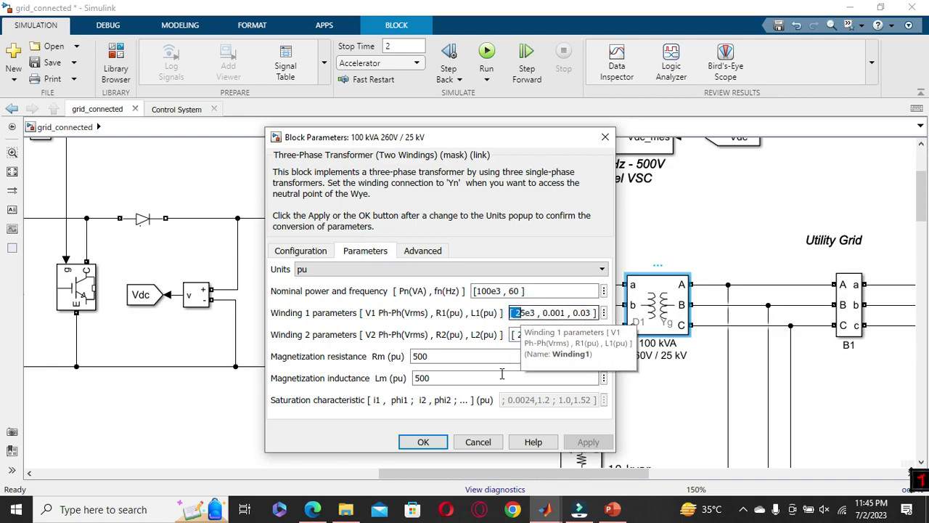
pyautogui.click(424, 442)
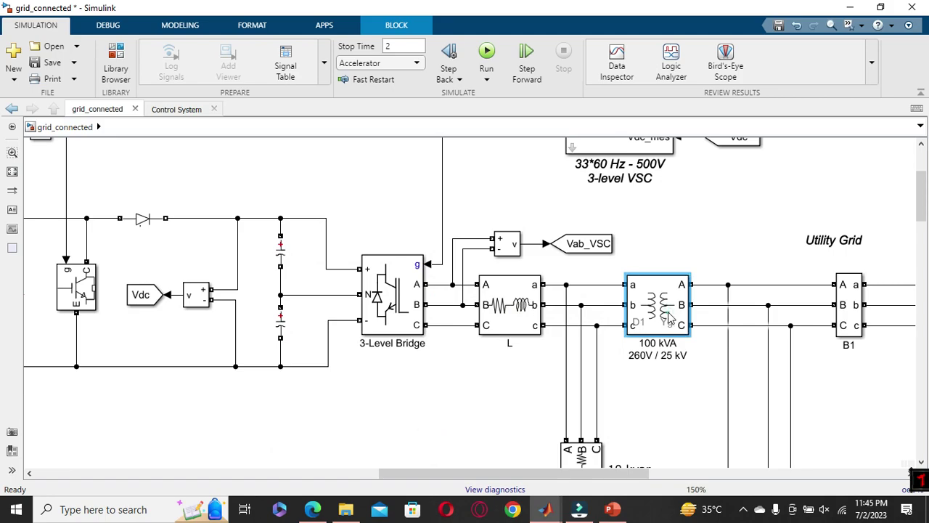
# Move the bus bar on the 25KV side of the 13.8 KV / 25 kV transformer slightly away from the transformer.
pyautogui.moveTo(921, 197); pyautogui.dragTo(923, 317)
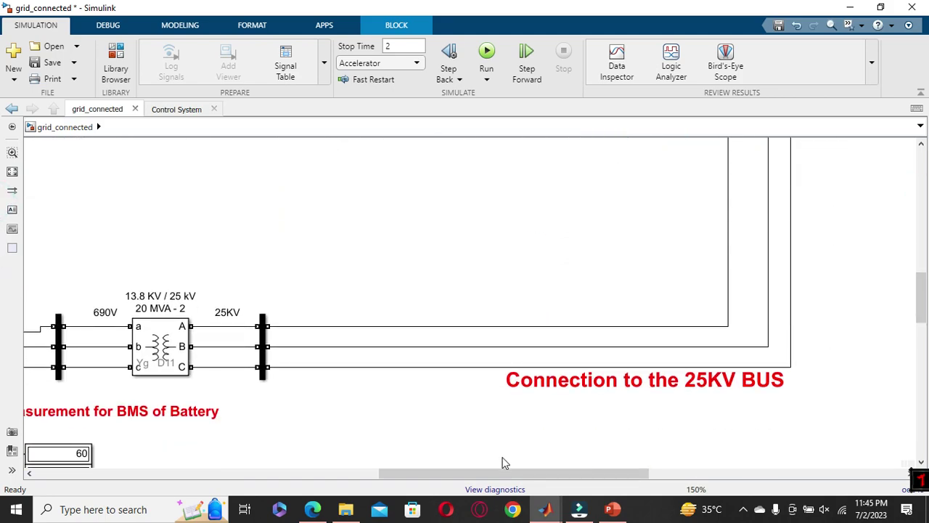
pyautogui.hscroll(-5, 513, 470)
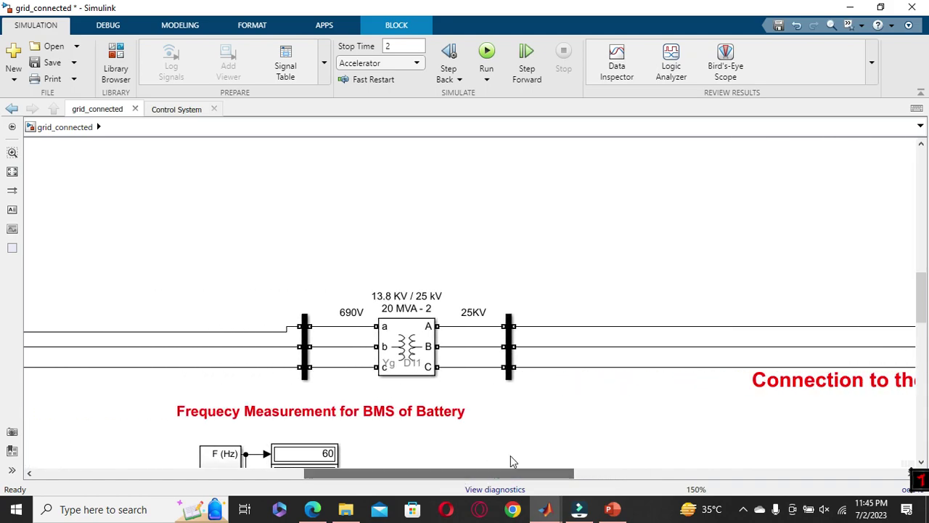
pyautogui.moveTo(511, 363); pyautogui.dragTo(517, 363)
pyautogui.click(395, 342)
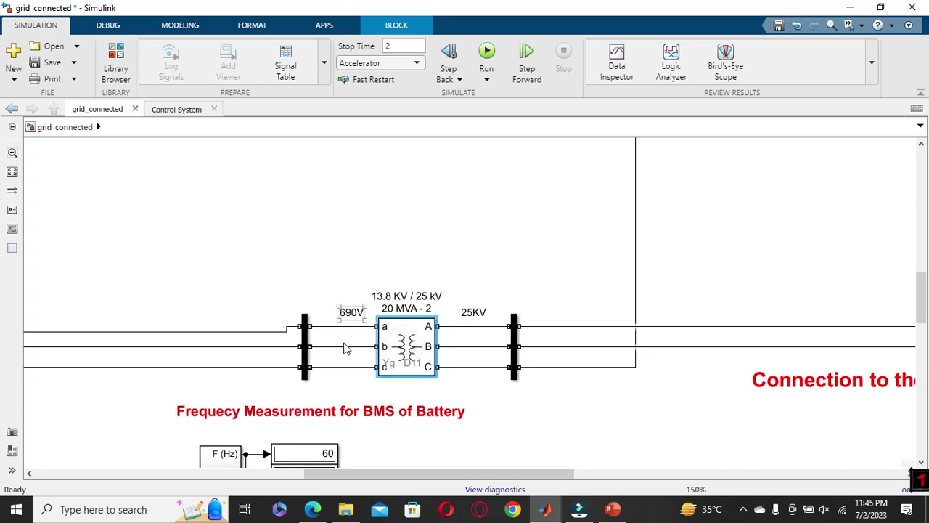
# Trace the battery branch from the 13.8 KV / 25 kV transformer back through Universal Bridge2 to the 1200 Vcc battery.
pyautogui.moveTo(469, 474); pyautogui.dragTo(267, 443)
pyautogui.click(218, 352)
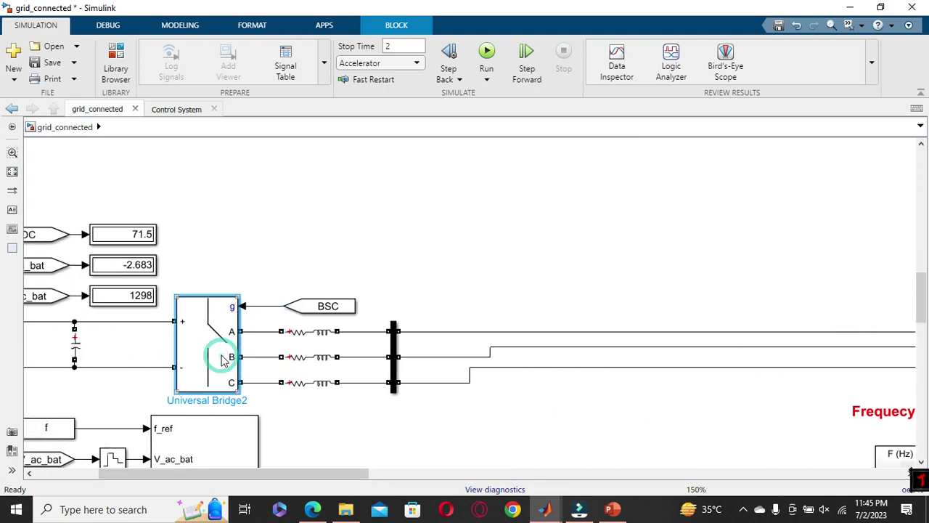
pyautogui.moveTo(342, 474); pyautogui.dragTo(260, 470)
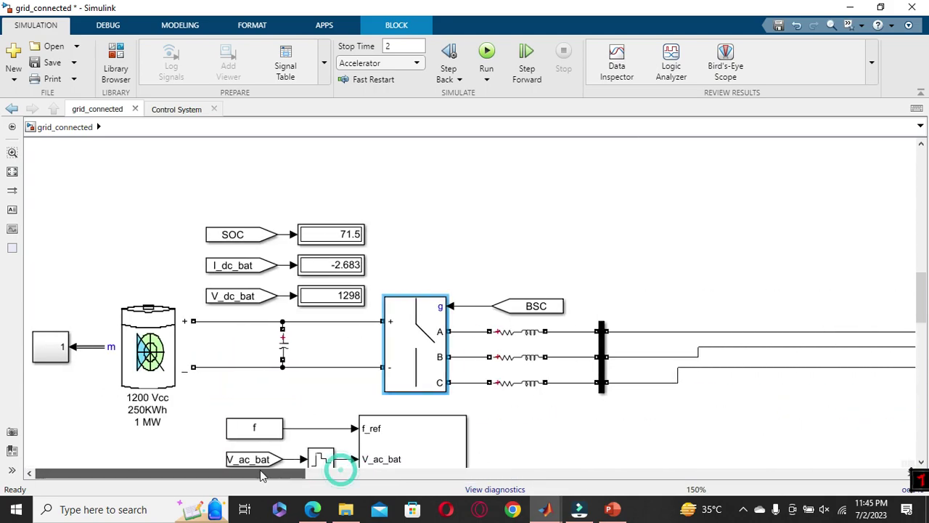
pyautogui.click(407, 343)
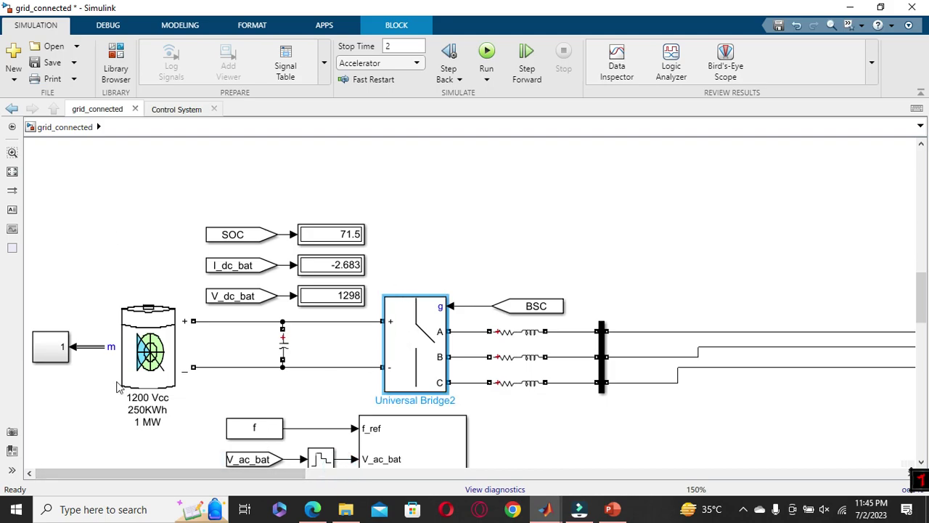
pyautogui.click(164, 343)
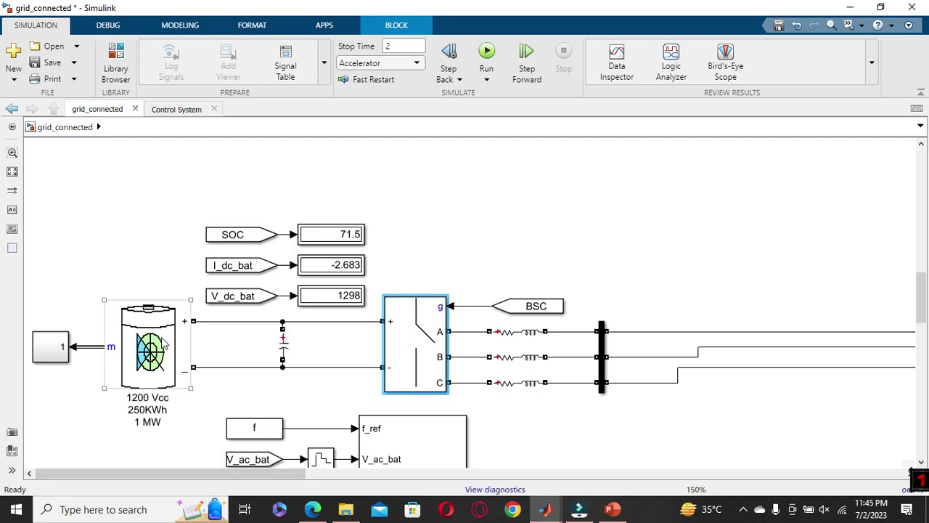
pyautogui.click(431, 225)
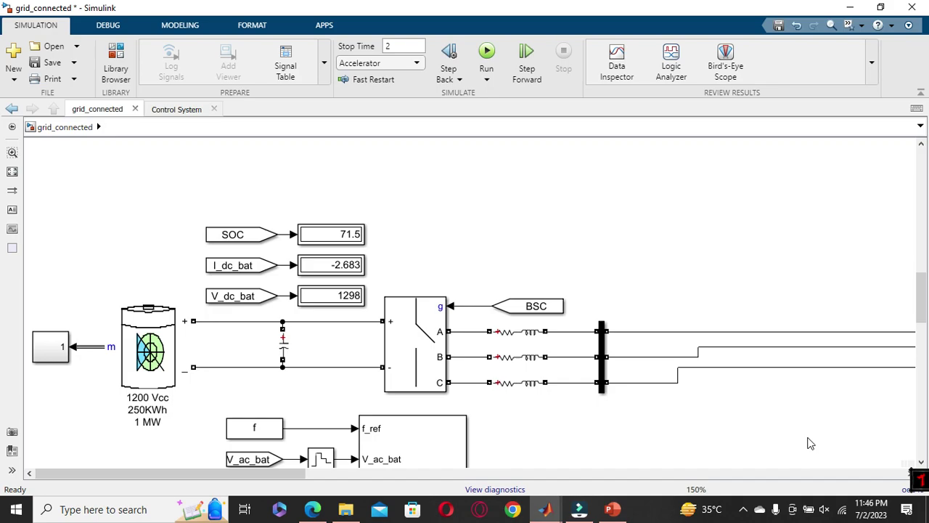
# Set the active power P of the 2-MW Load on the utility grid side to 200e6 W.
pyautogui.moveTo(264, 473); pyautogui.dragTo(663, 473)
pyautogui.moveTo(921, 294); pyautogui.dragTo(918, 169)
pyautogui.moveTo(675, 474); pyautogui.dragTo(790, 476)
pyautogui.moveTo(921, 187); pyautogui.dragTo(921, 229)
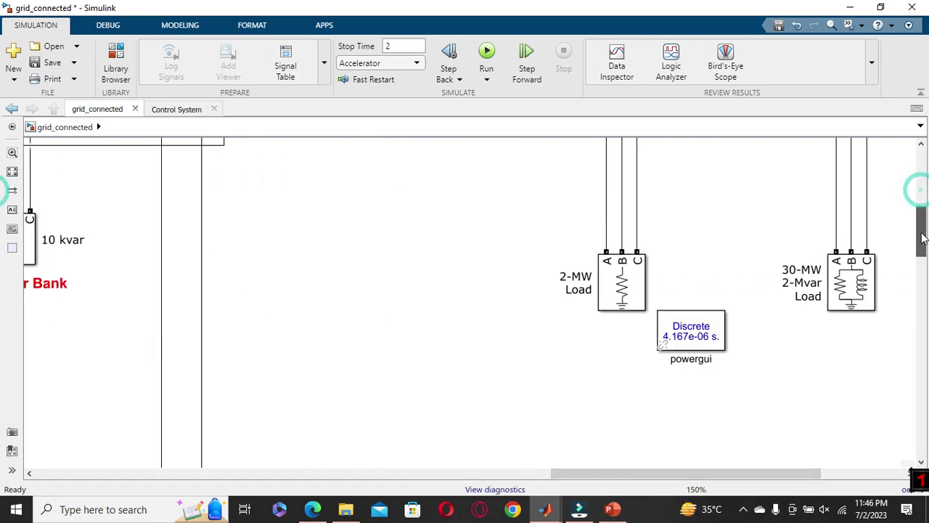
pyautogui.doubleClick(635, 283)
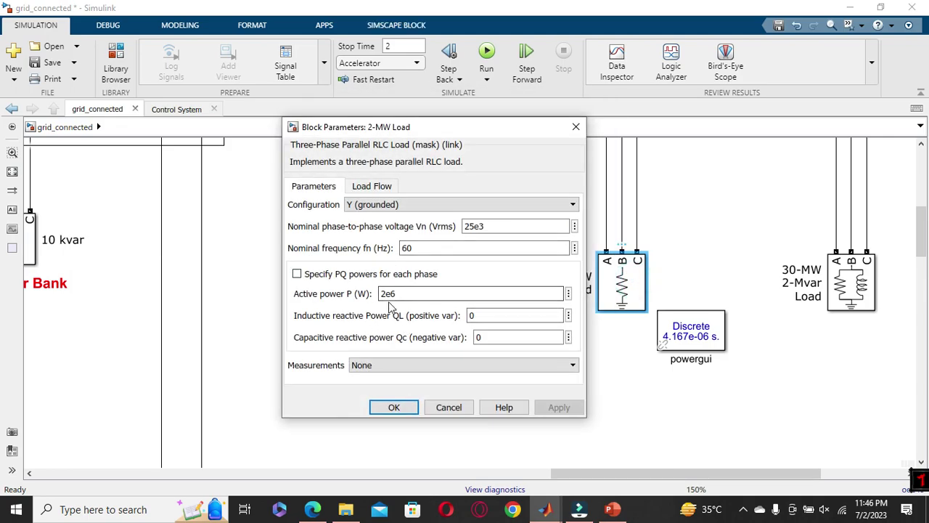
pyautogui.click(387, 295)
pyautogui.write('00')
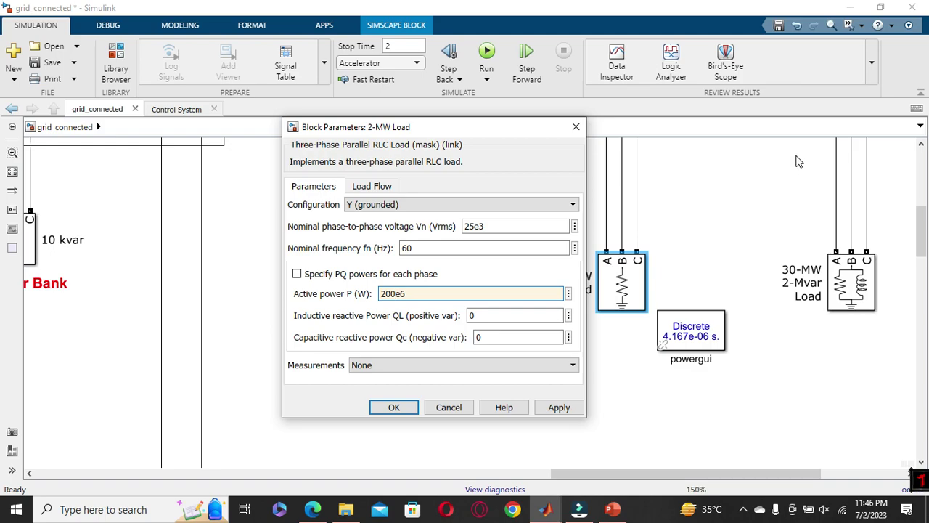
pyautogui.click(407, 411)
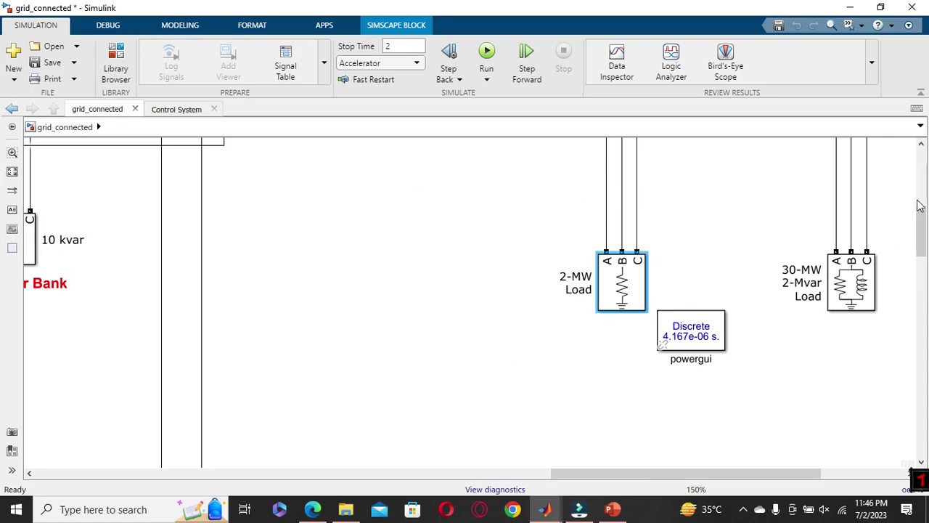
# Examine the frequency and power measurement block for the battery's BMS, with its displays and scopes.
pyautogui.moveTo(920, 212); pyautogui.dragTo(3, 307)
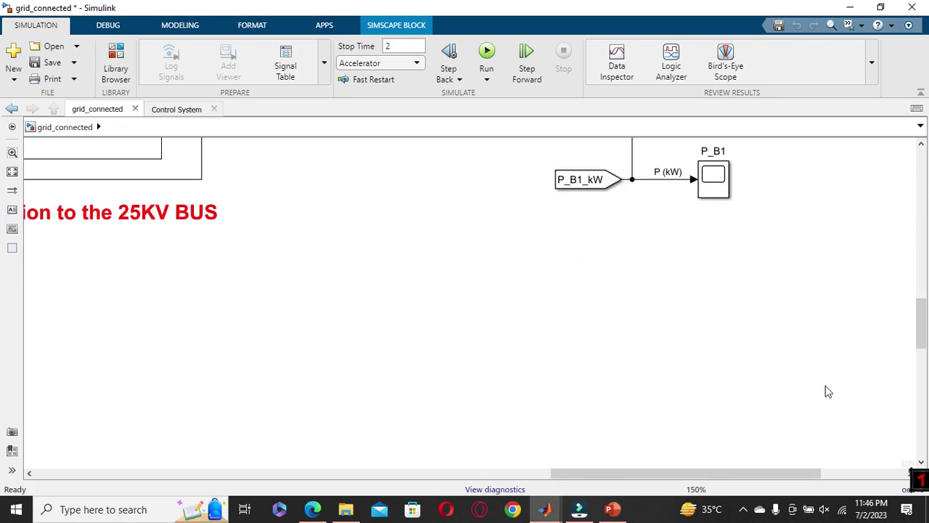
pyautogui.moveTo(625, 478); pyautogui.dragTo(353, 478)
pyautogui.click(296, 292)
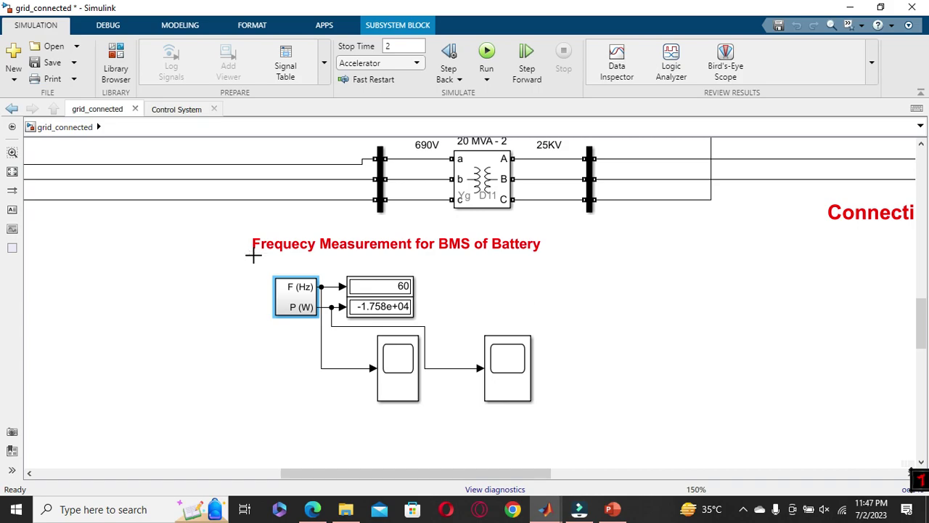
pyautogui.click(259, 339)
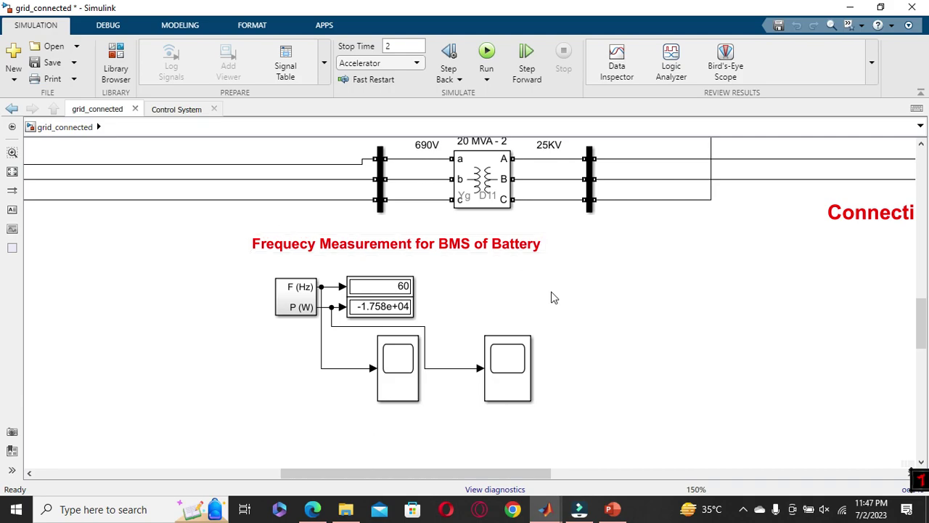
# Switch to Microsoft Edge and show the title and abstract on the first page of SBSE2020-Paper.pdf.
pyautogui.click(313, 510)
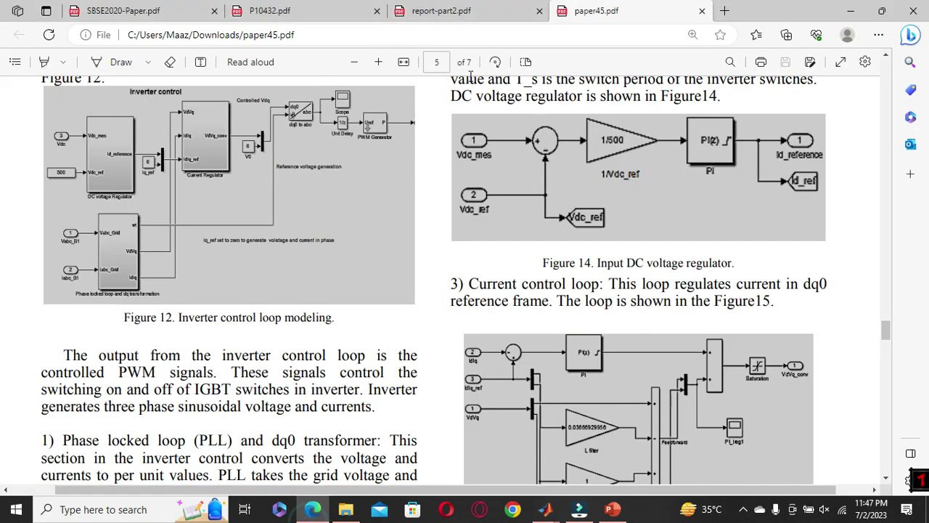
pyautogui.click(477, 8)
pyautogui.click(328, 7)
pyautogui.click(167, 7)
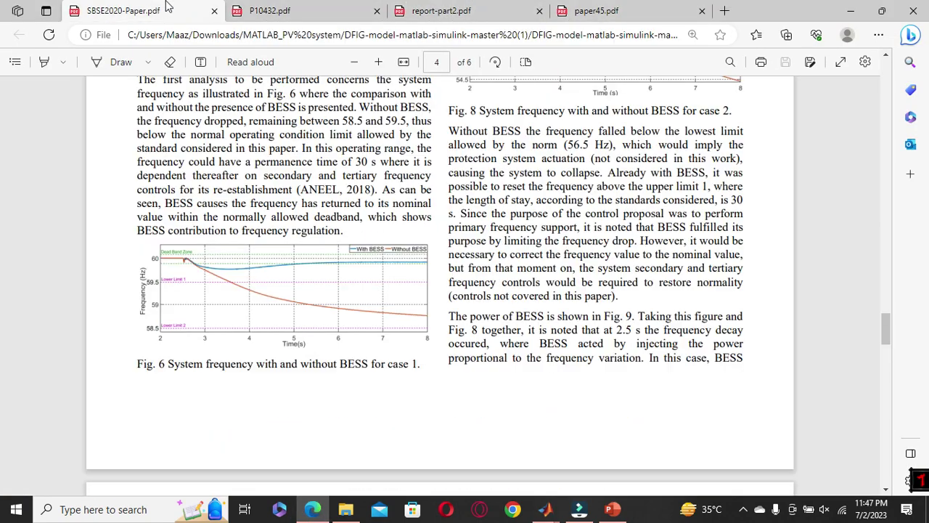
pyautogui.moveTo(886, 327); pyautogui.dragTo(884, 73)
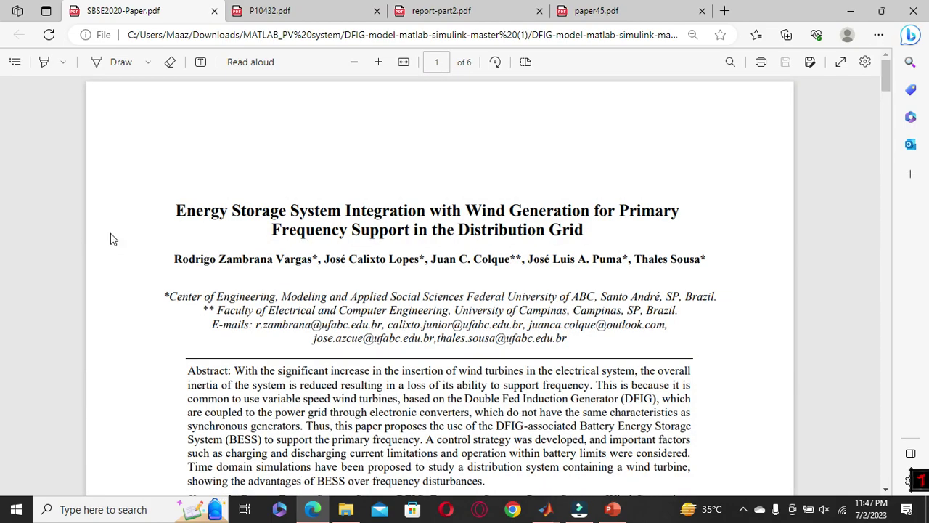